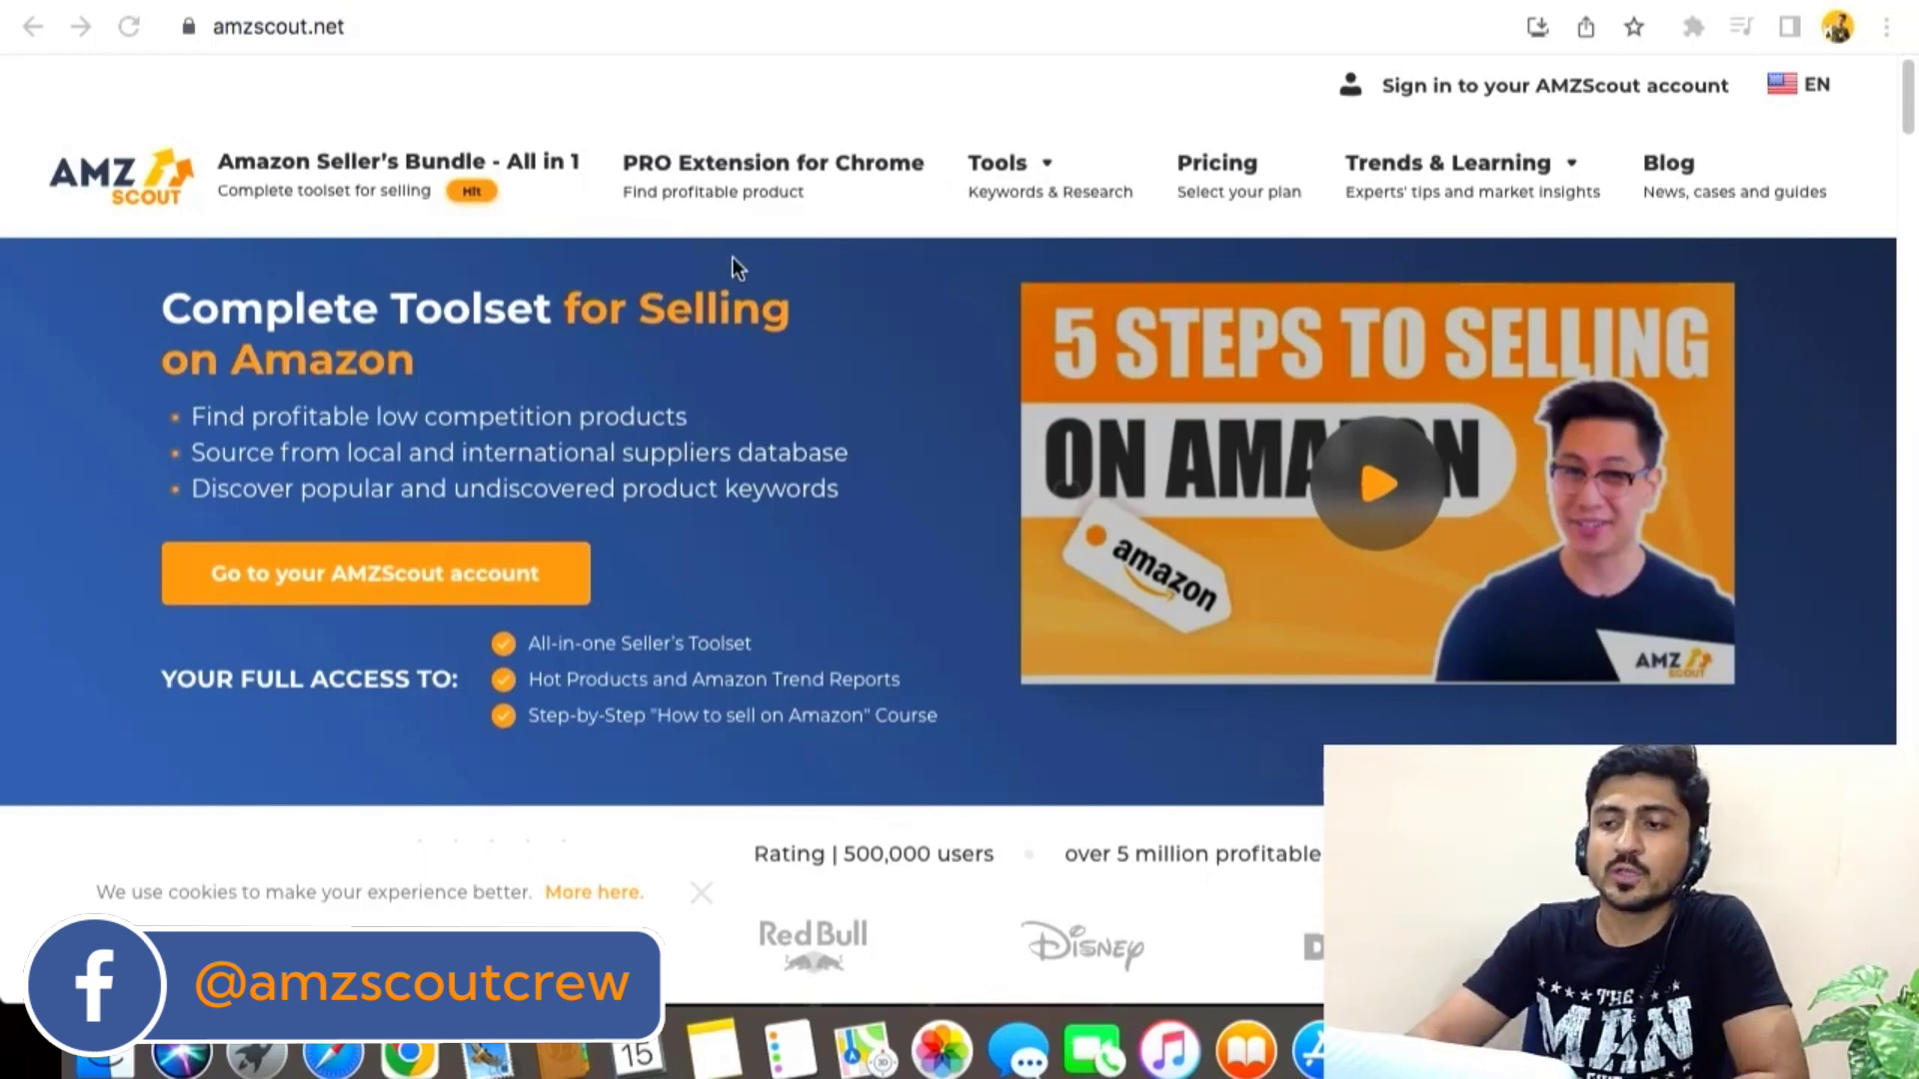
Sign in to the AMZScout account from the amzscout.net homepage
{"action": "left_click", "coordinate": [1487, 87]}
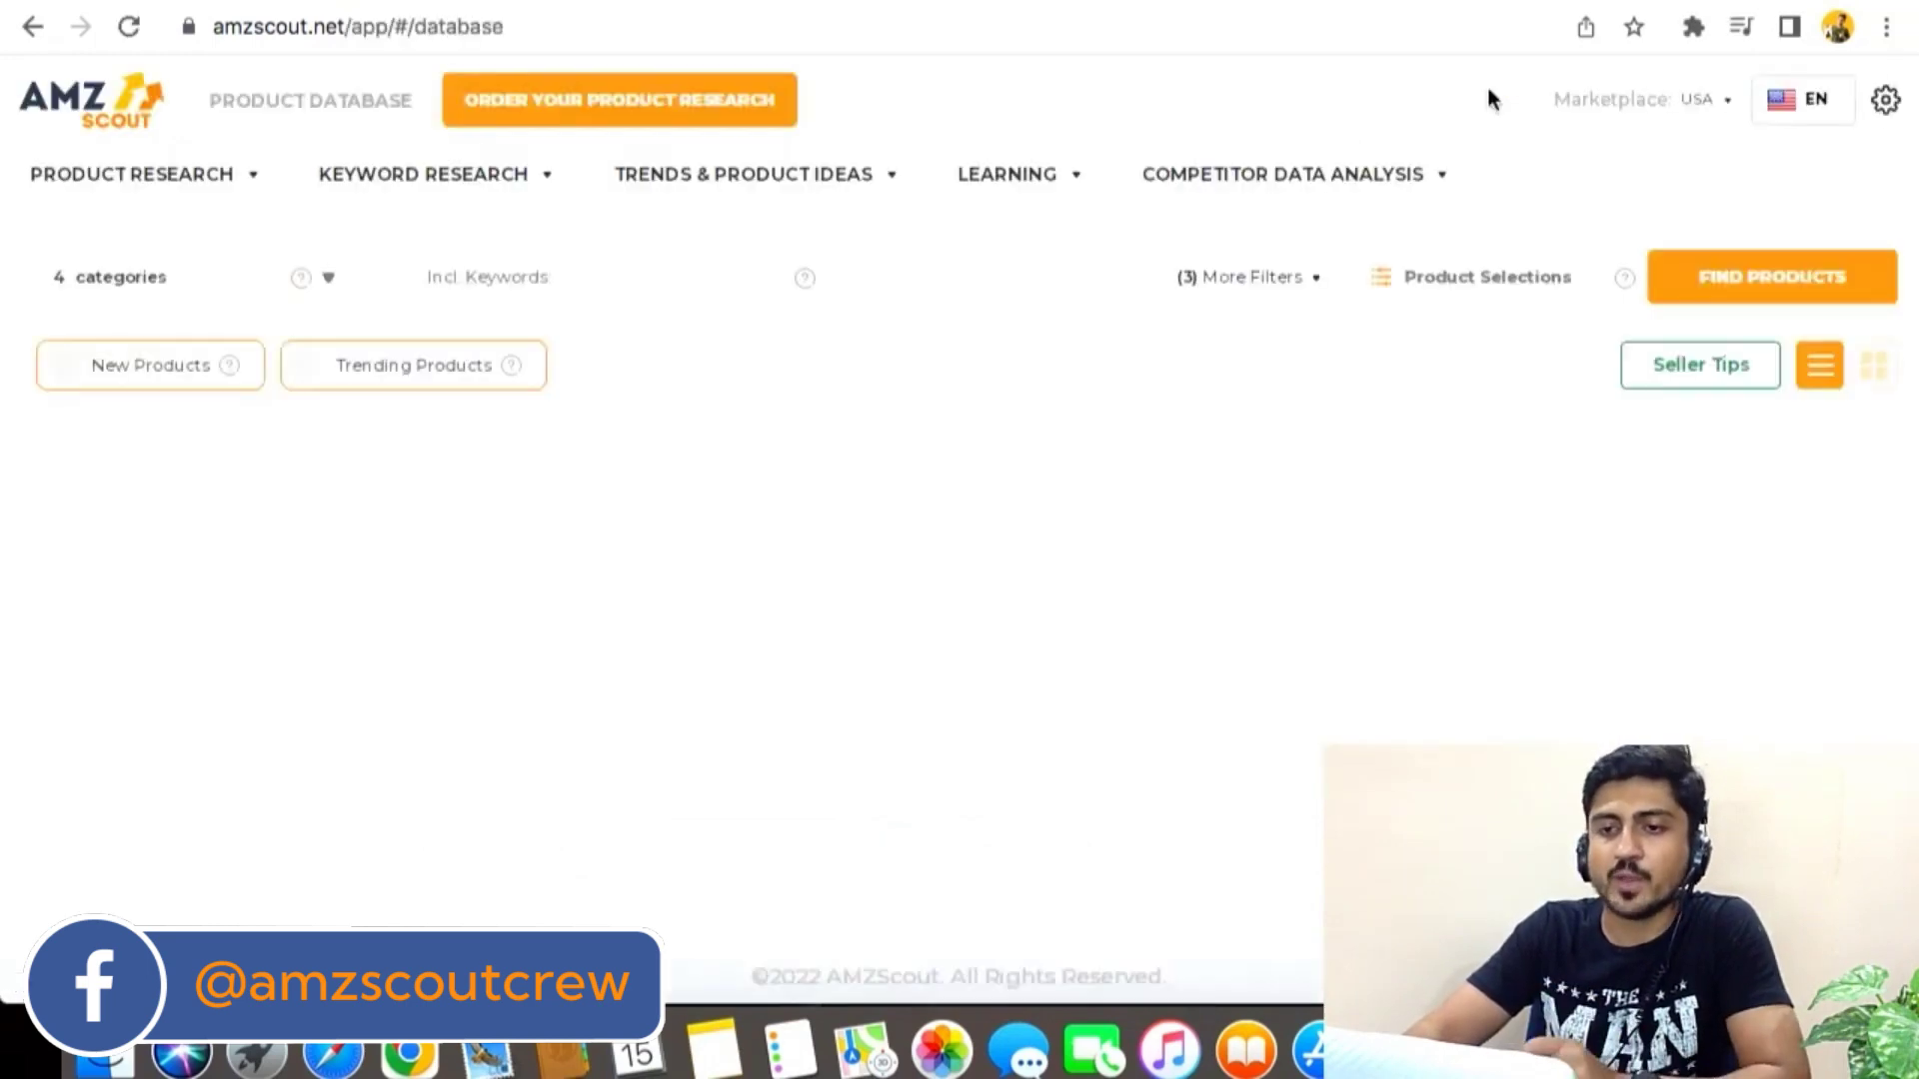
Let the Product Database load and show the tools under the Keyword Research menu
{"action": "mouse_move", "coordinate": [446, 188]}
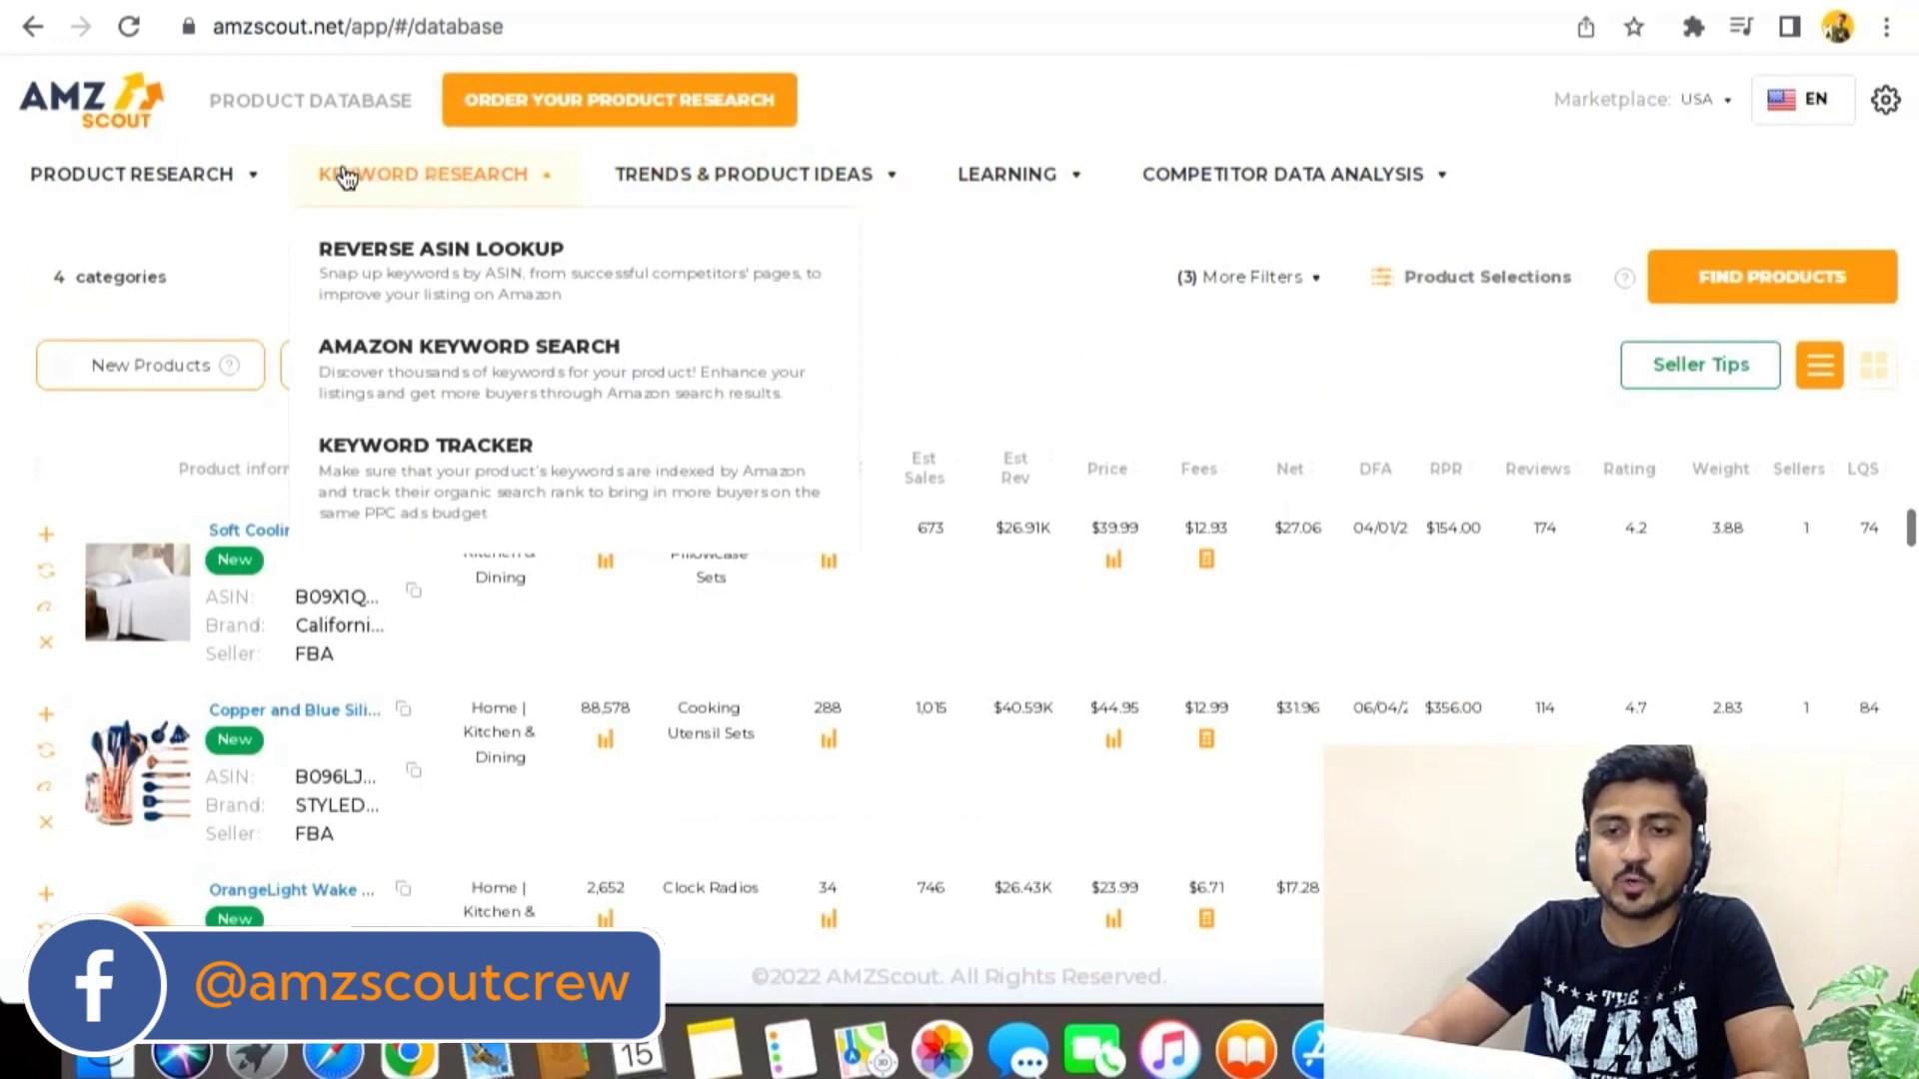
{"action": "mouse_move", "coordinate": [154, 195]}
{"action": "mouse_move", "coordinate": [952, 206]}
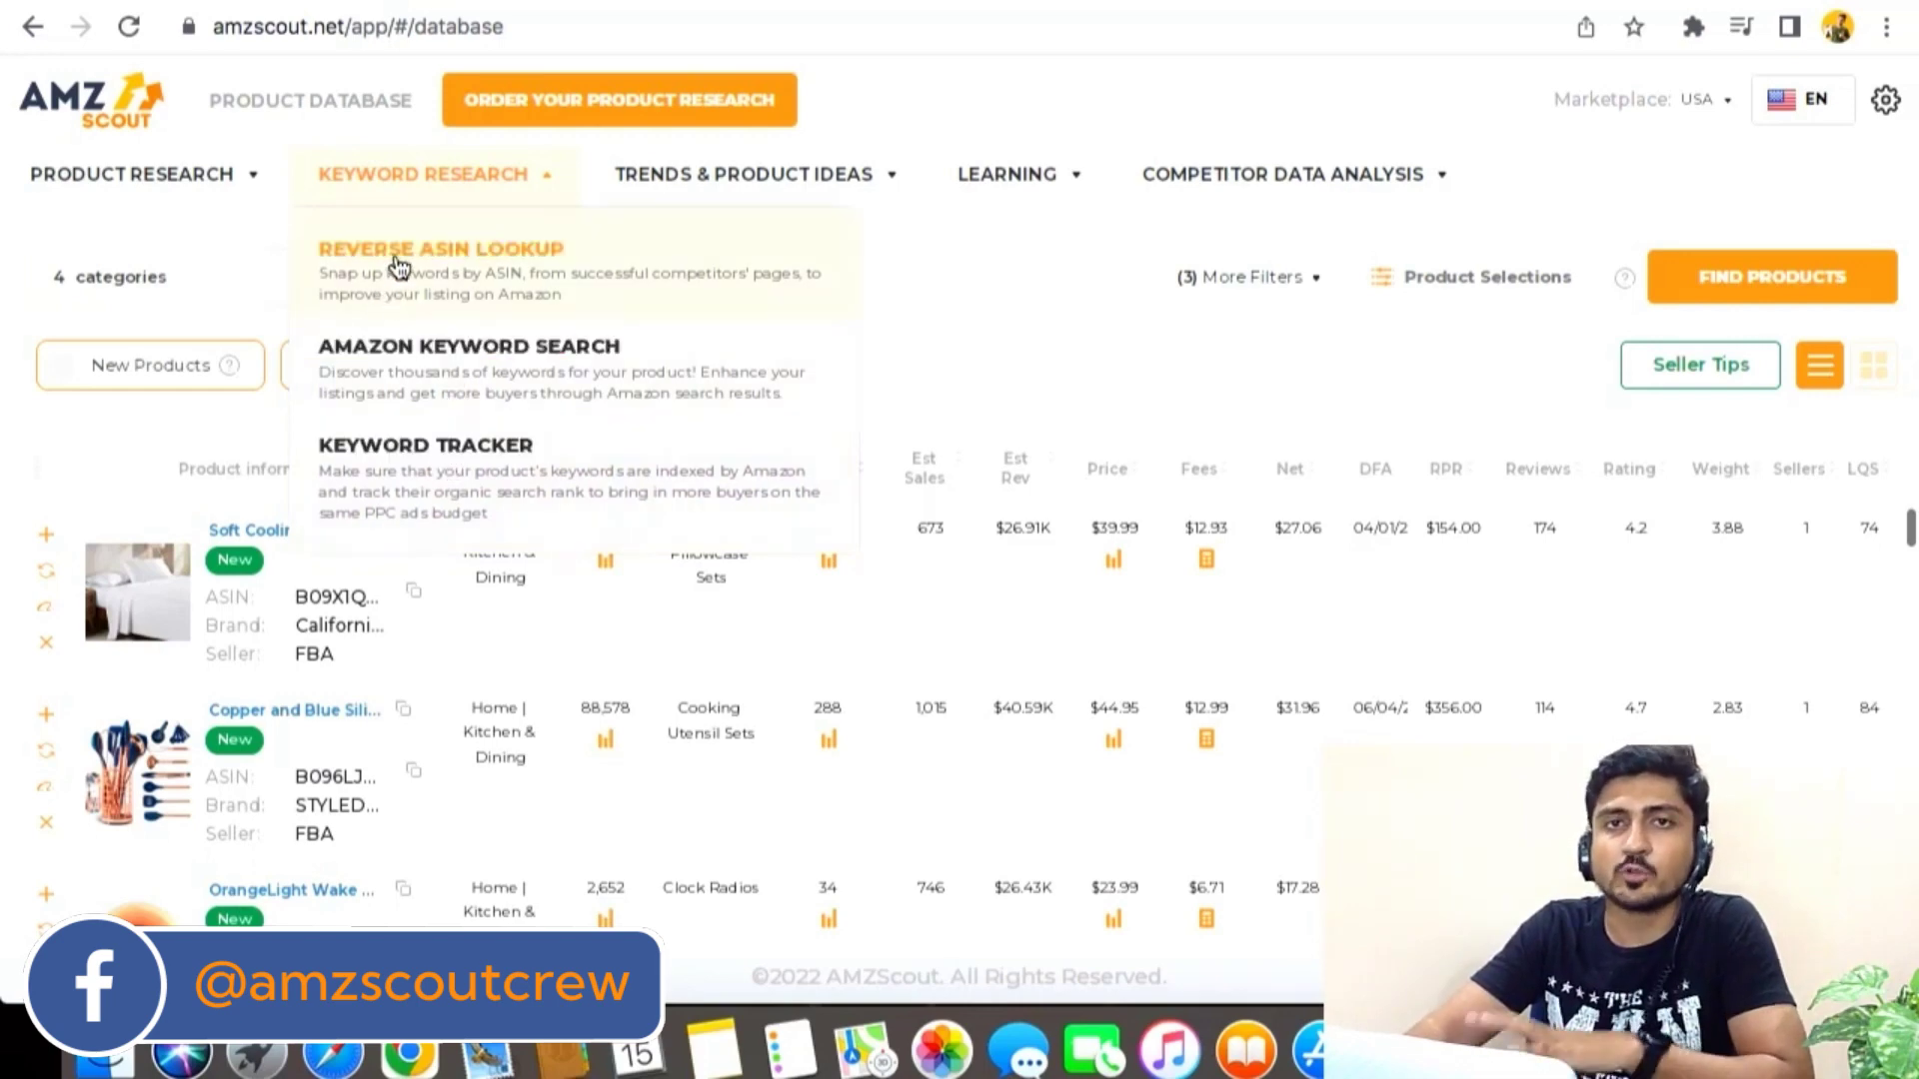
Open Keyword Research > Amazon Keyword Search and dismiss the welcome tour
{"action": "left_click", "coordinate": [479, 258]}
{"action": "left_click", "coordinate": [422, 359]}
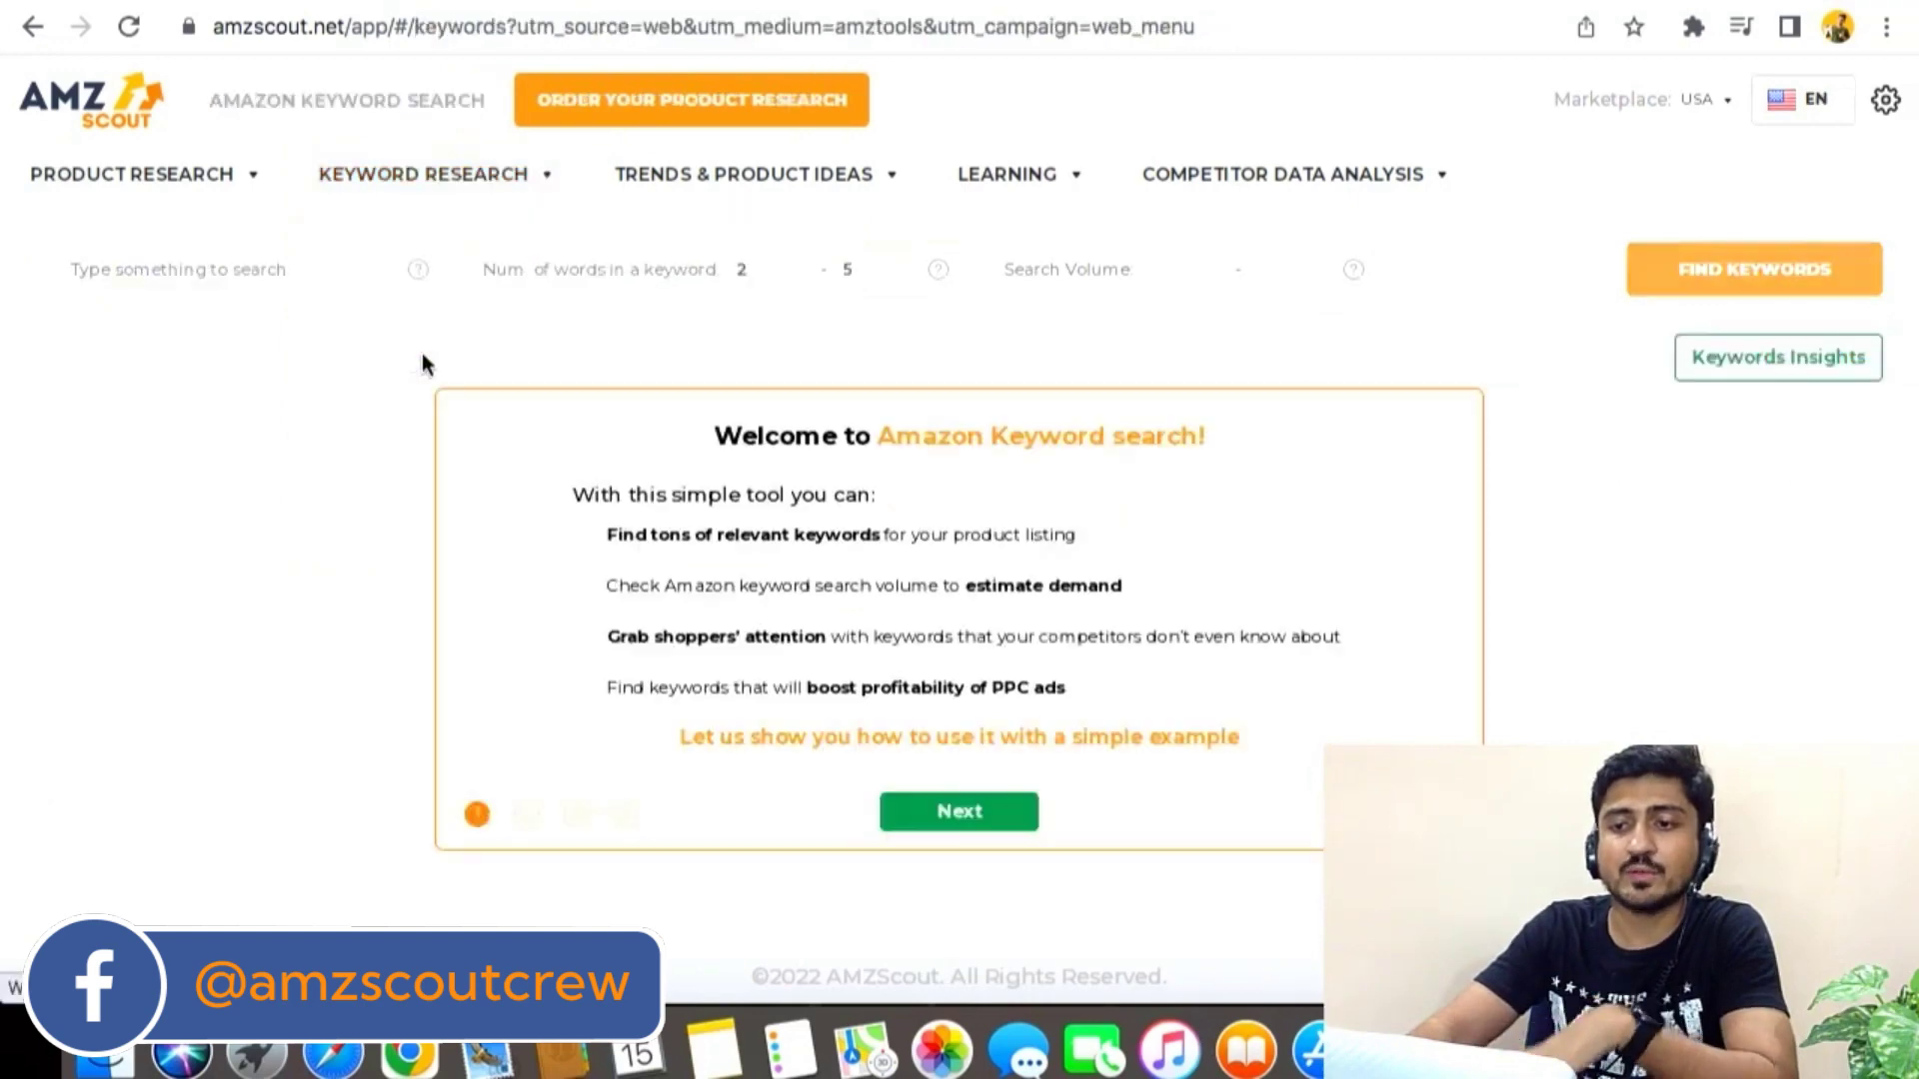
{"action": "key", "text": "Escape"}
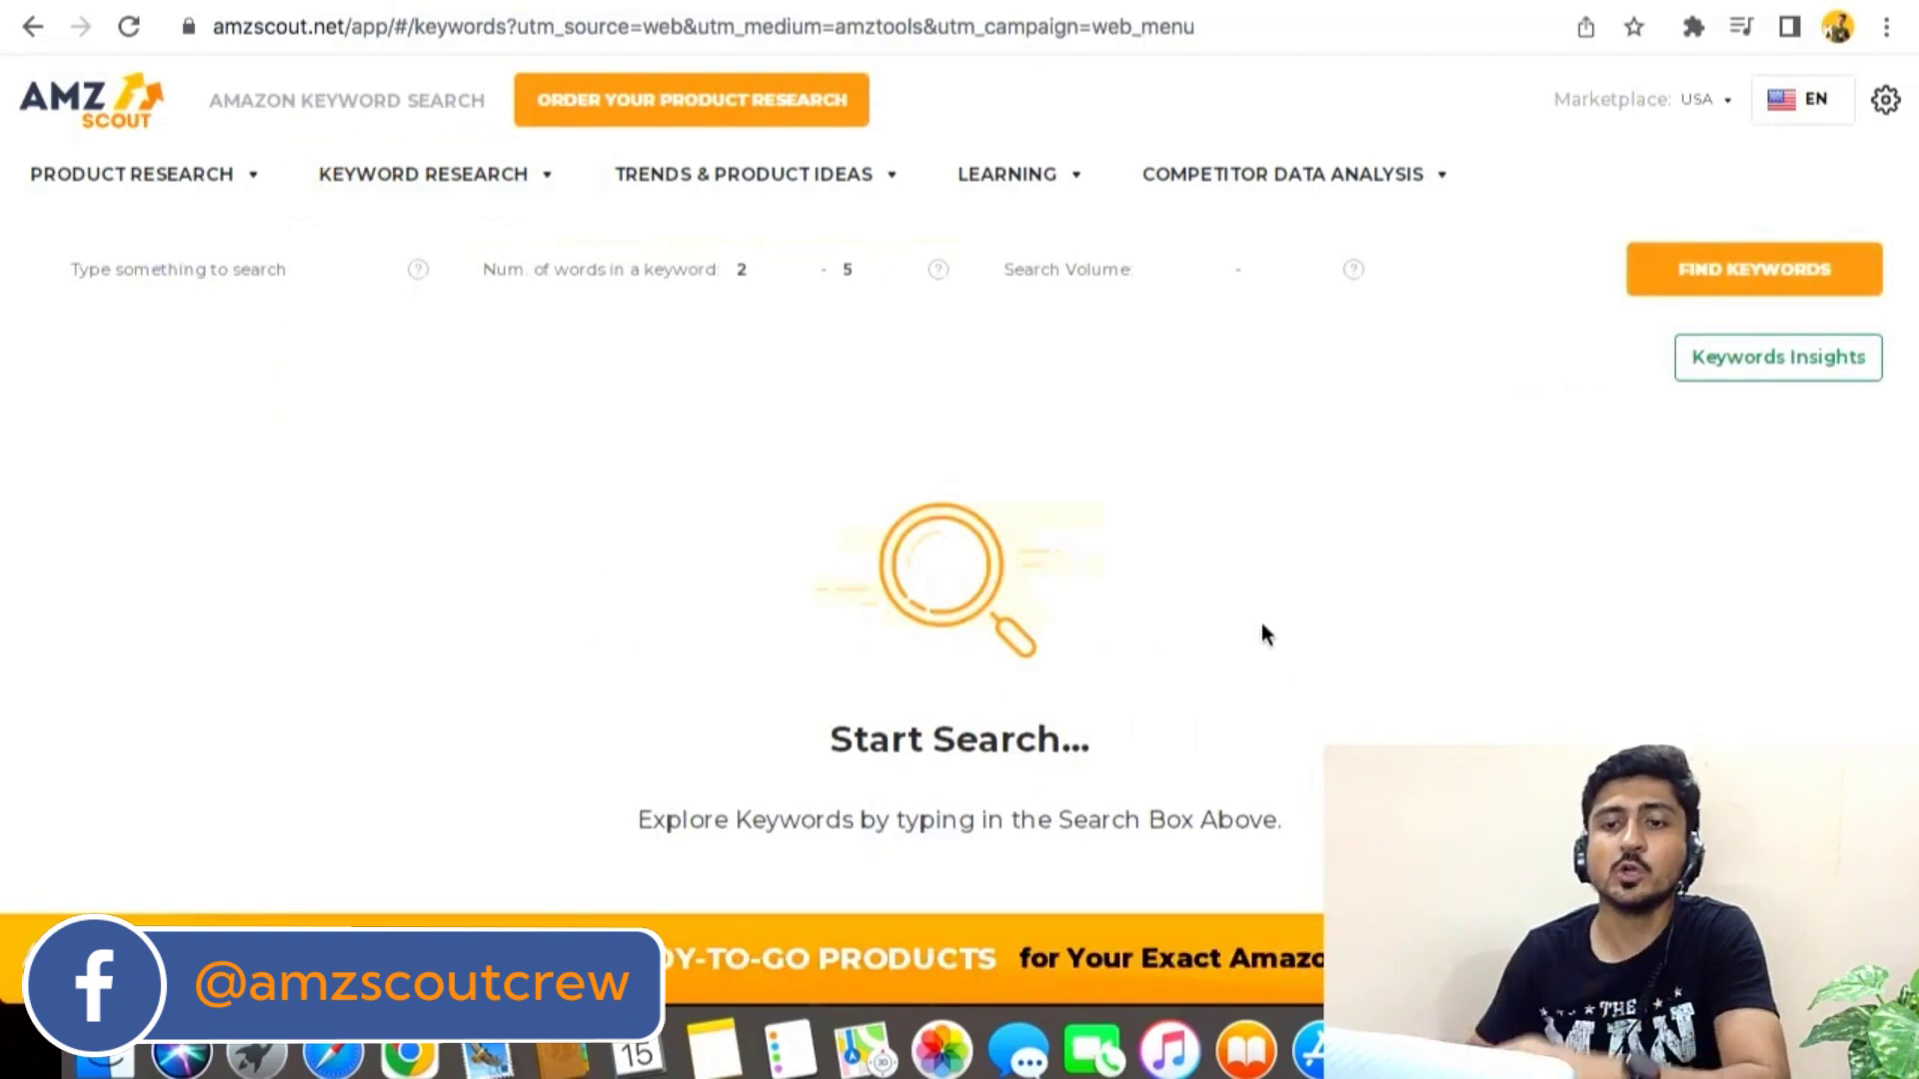
Search keywords for 'posture corrector', fixing the typo before running the search
{"action": "left_click", "coordinate": [282, 266]}
{"action": "type", "text": "pdsture corr"}
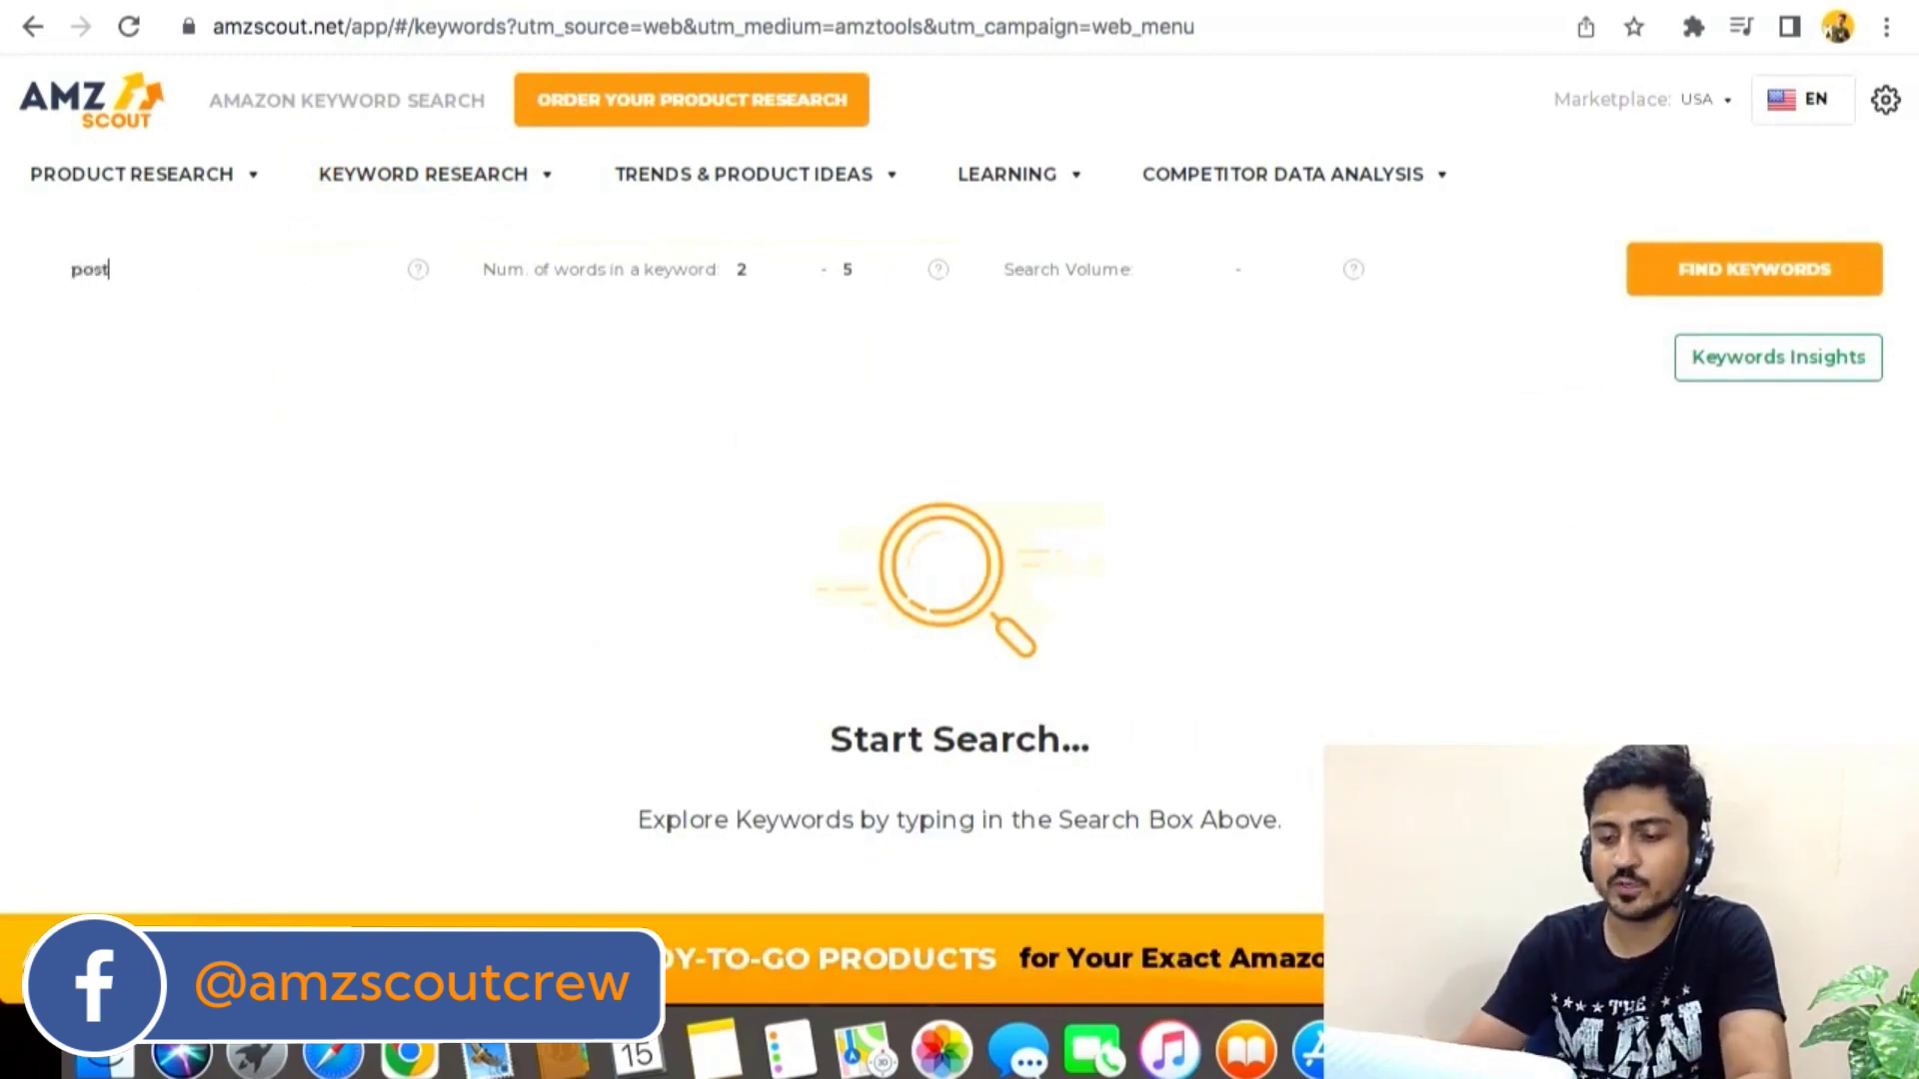
{"action": "type", "text": "ector"}
{"action": "key", "text": "BackSpace"}
{"action": "key", "text": "BackSpace"}
{"action": "key", "text": "BackSpace"}
{"action": "type", "text": "tor"}
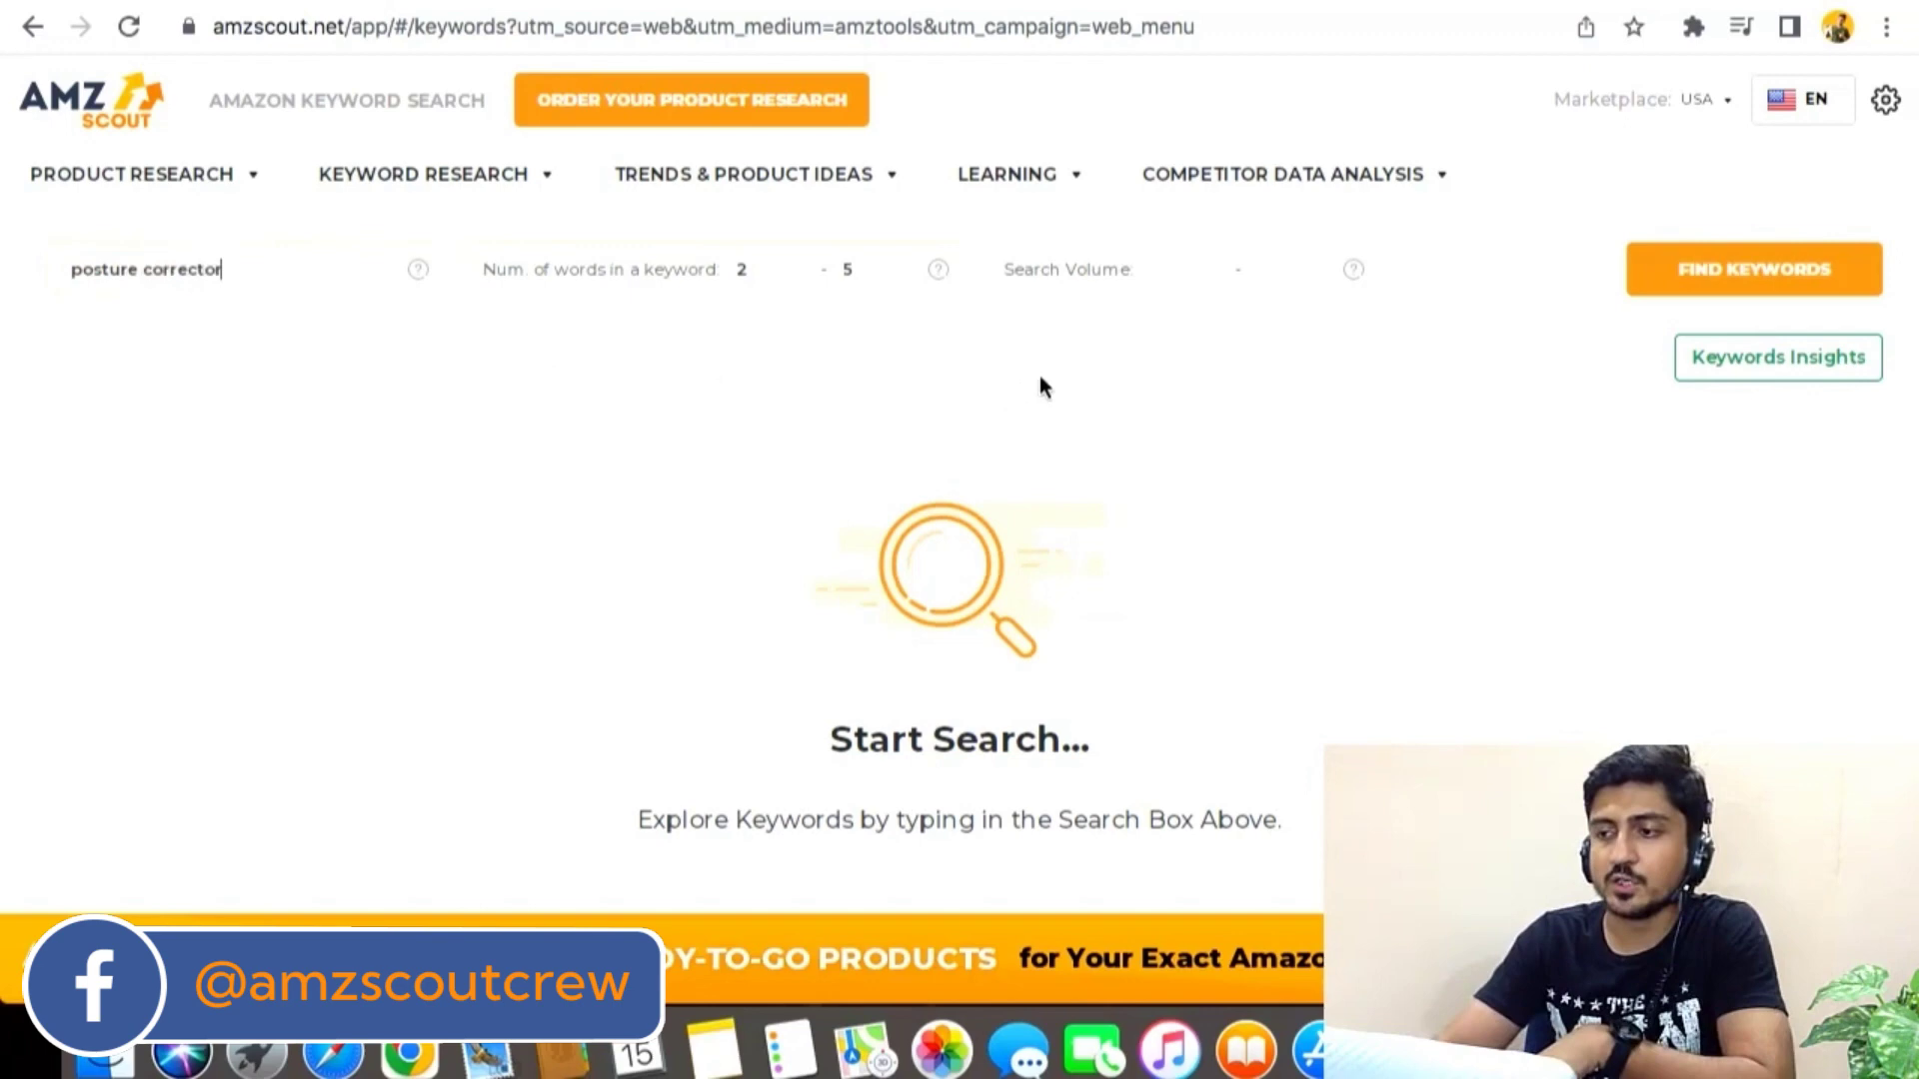
{"action": "left_click", "coordinate": [1729, 287]}
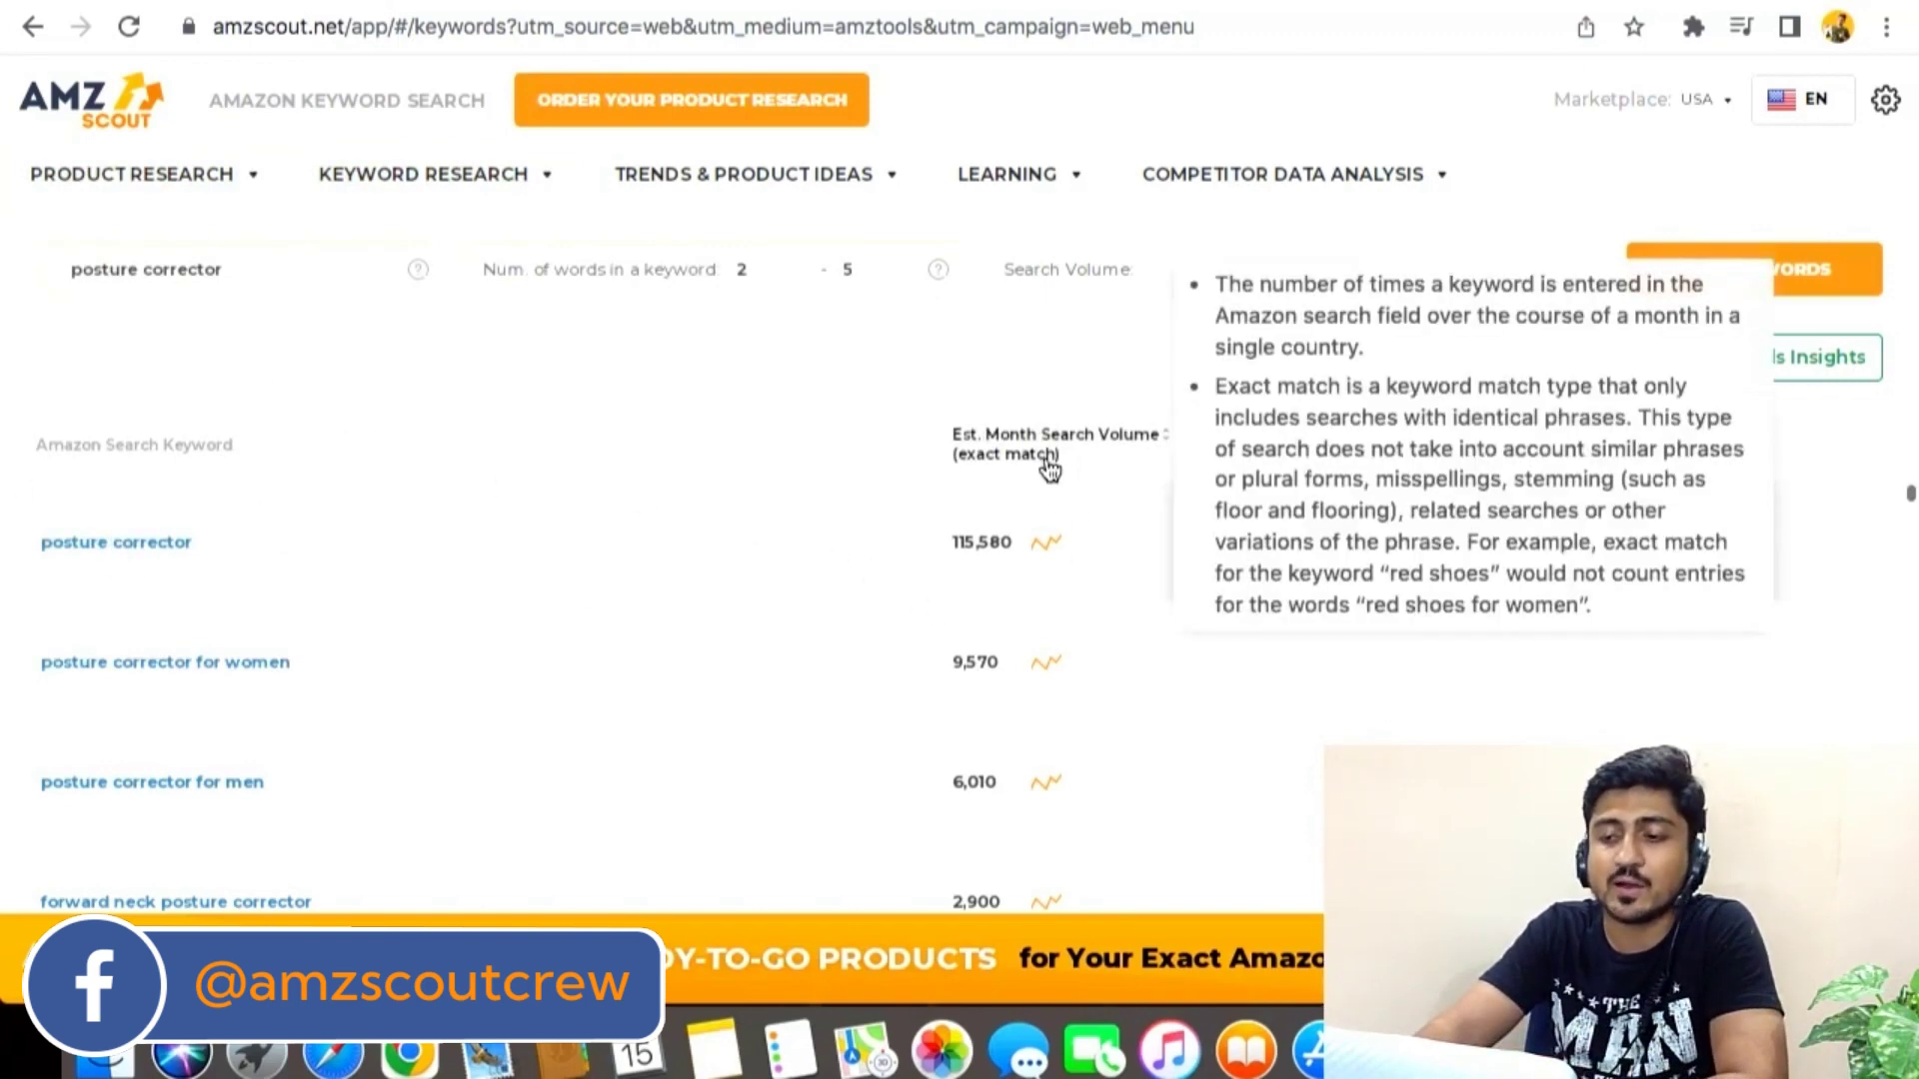
Scroll through the posture corrector keywords and their monthly search volumes, such as 115,580
{"action": "scroll", "coordinate": [725, 625], "scroll_direction": "down", "scroll_amount": 2}
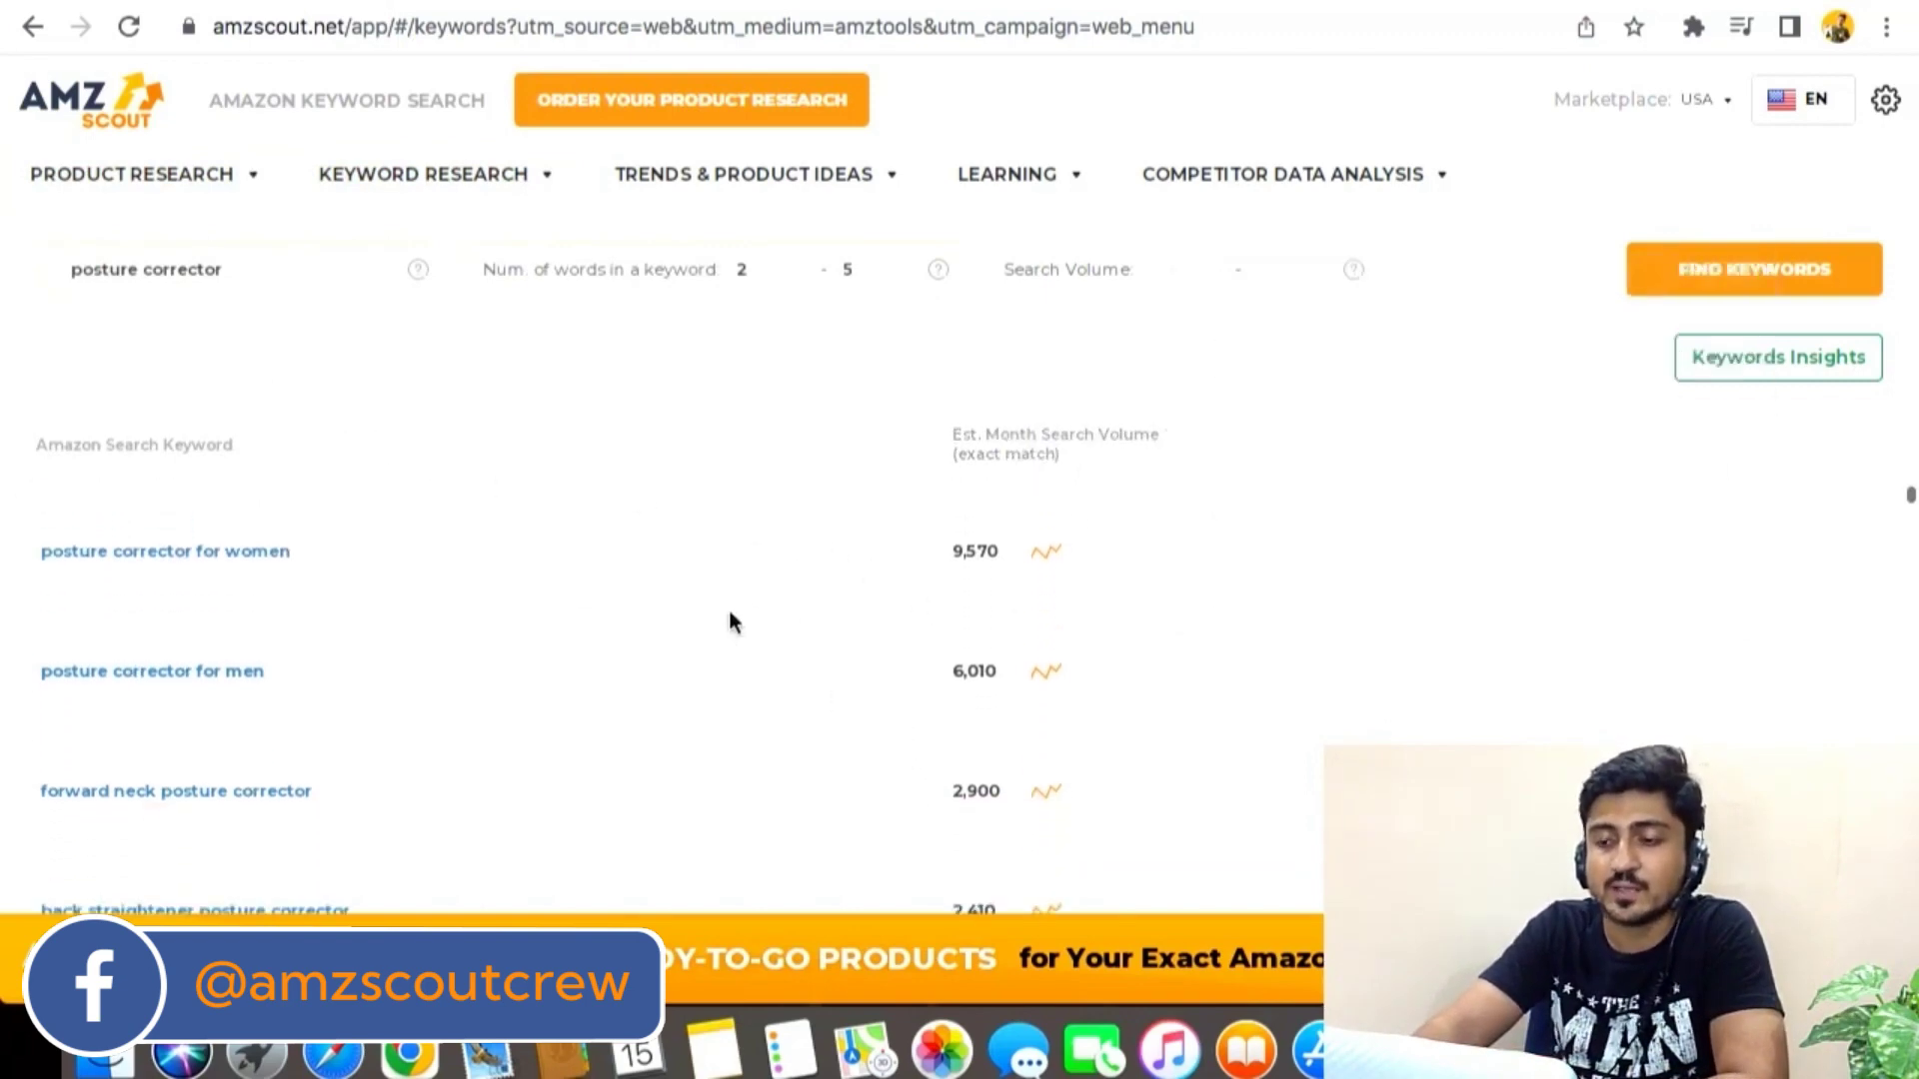
{"action": "scroll", "coordinate": [785, 609], "scroll_direction": "up", "scroll_amount": 2}
{"action": "mouse_move", "coordinate": [1019, 460]}
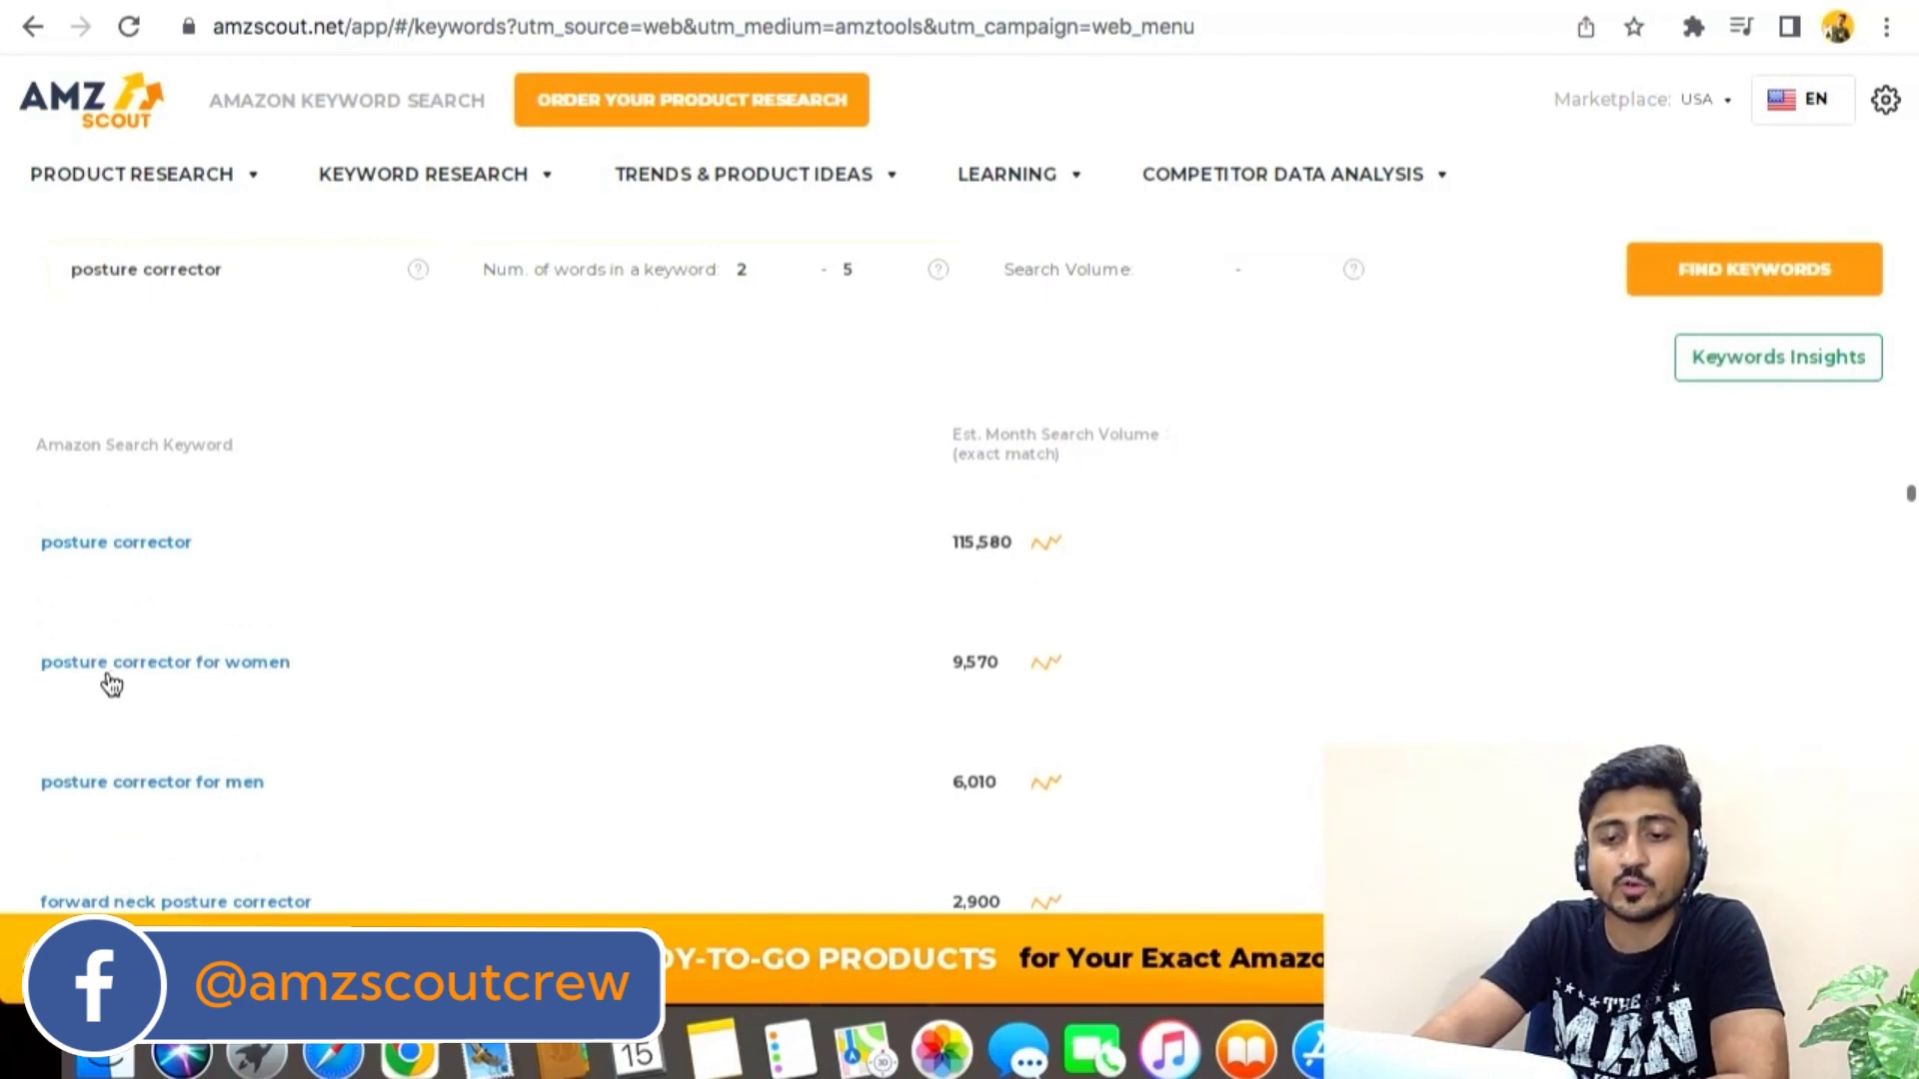
{"action": "scroll", "coordinate": [470, 720], "scroll_direction": "down", "scroll_amount": 1}
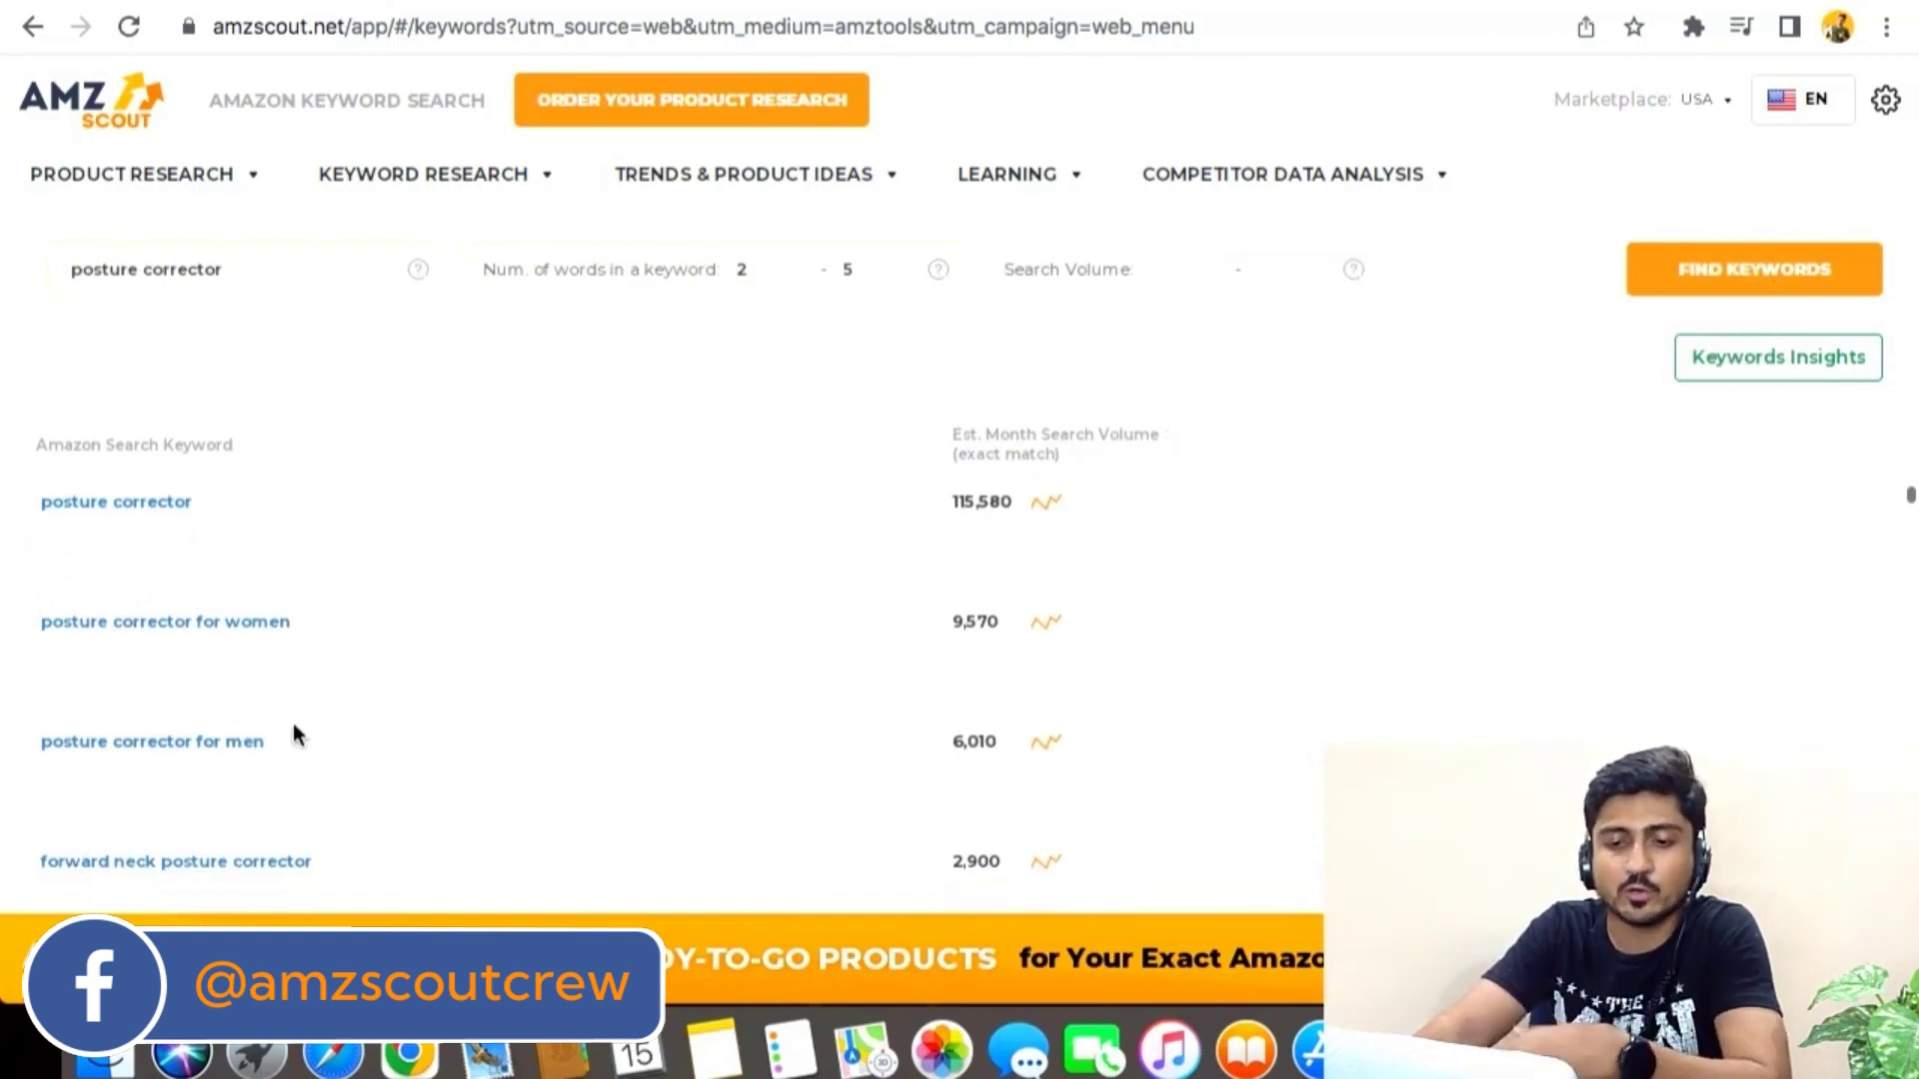
{"action": "scroll", "coordinate": [146, 751], "scroll_direction": "down", "scroll_amount": 3}
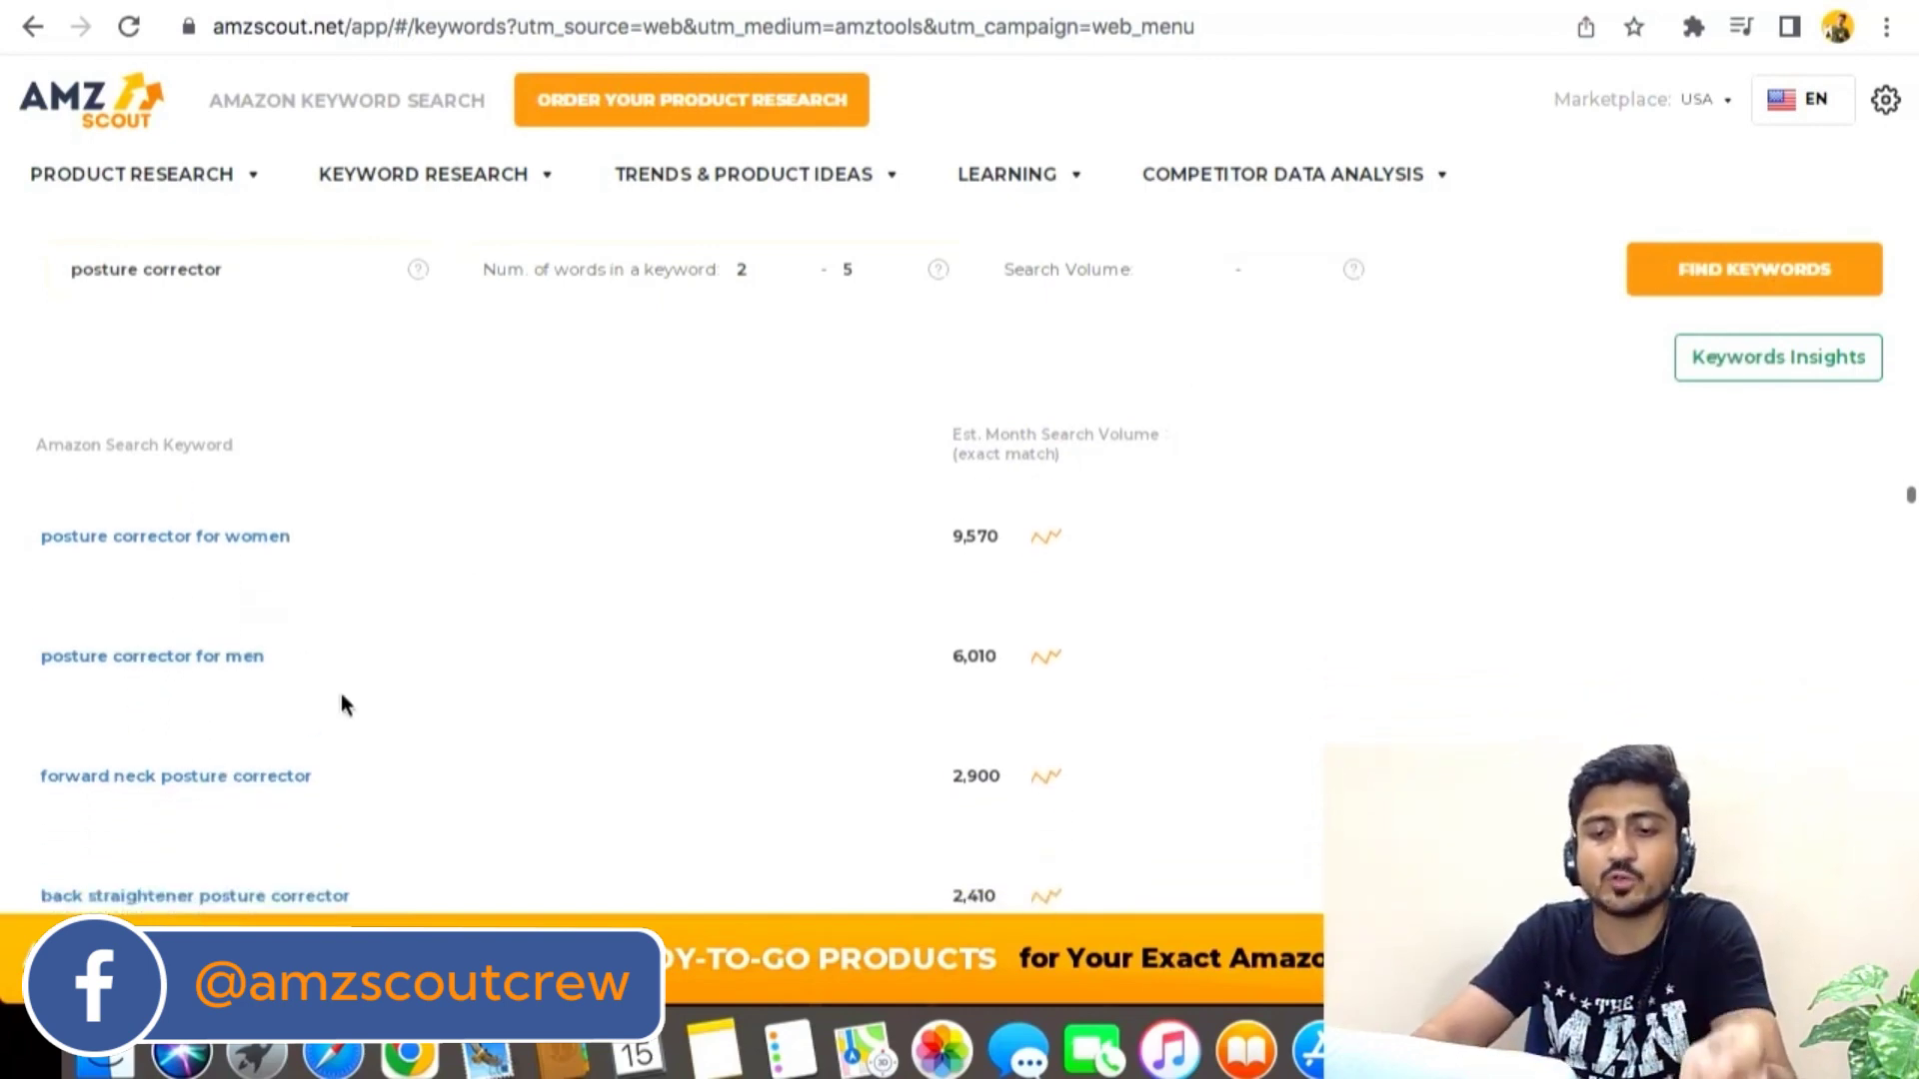
{"action": "scroll", "coordinate": [666, 717], "scroll_direction": "down", "scroll_amount": 5}
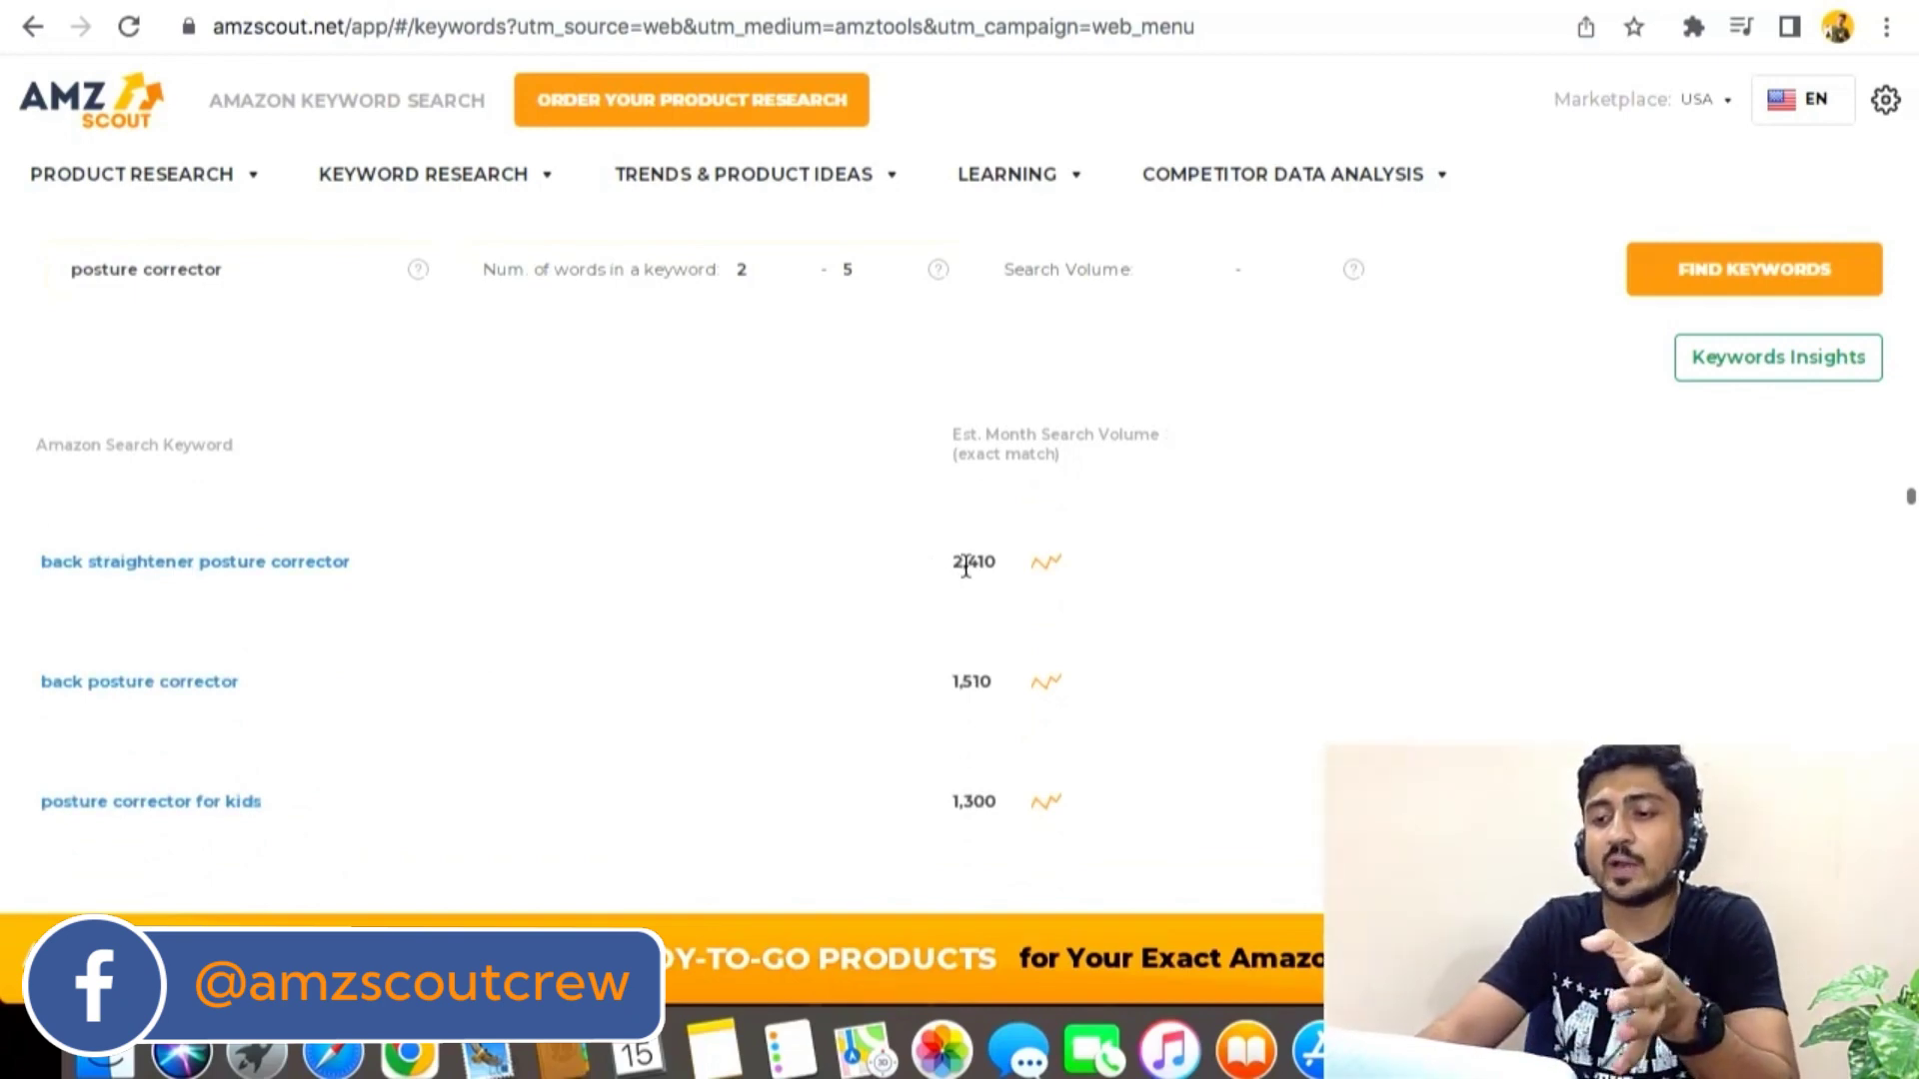
{"action": "left_click", "coordinate": [1045, 566]}
{"action": "mouse_move", "coordinate": [1042, 580]}
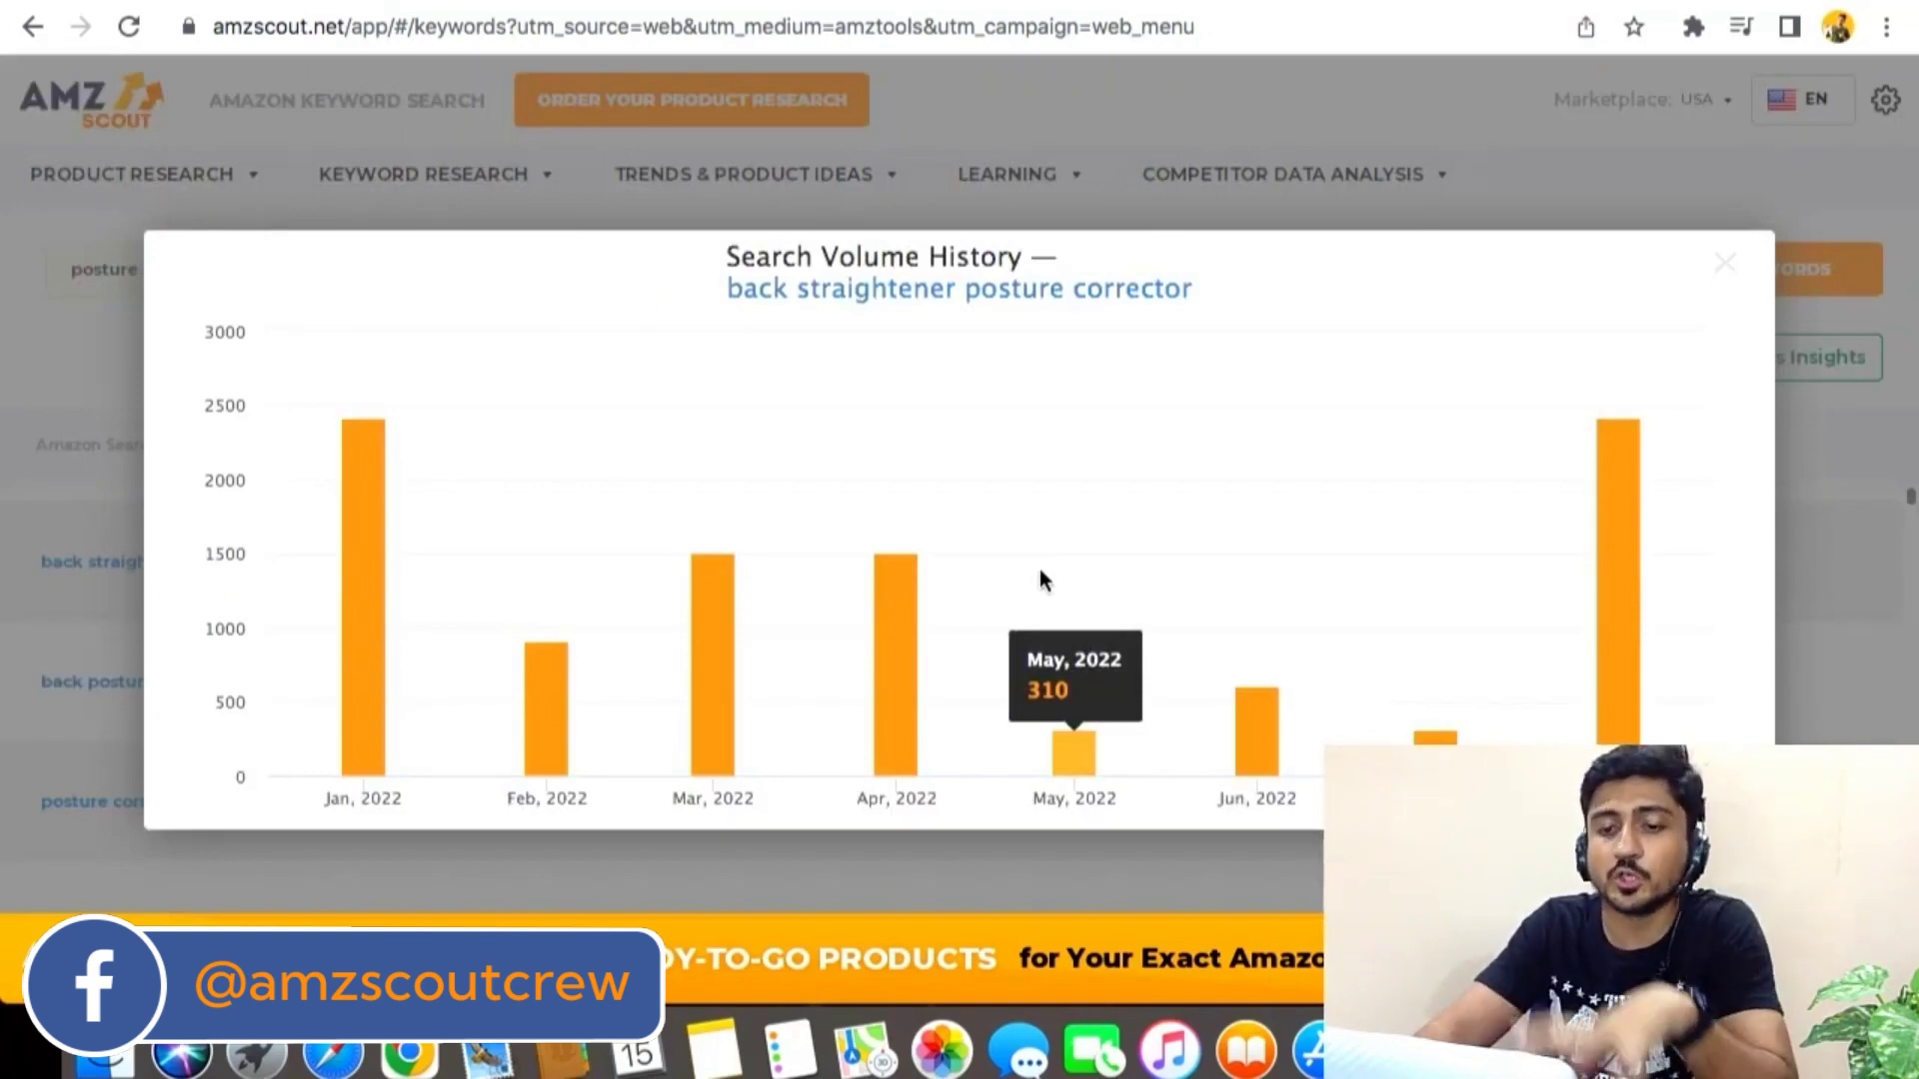
{"action": "mouse_move", "coordinate": [390, 774]}
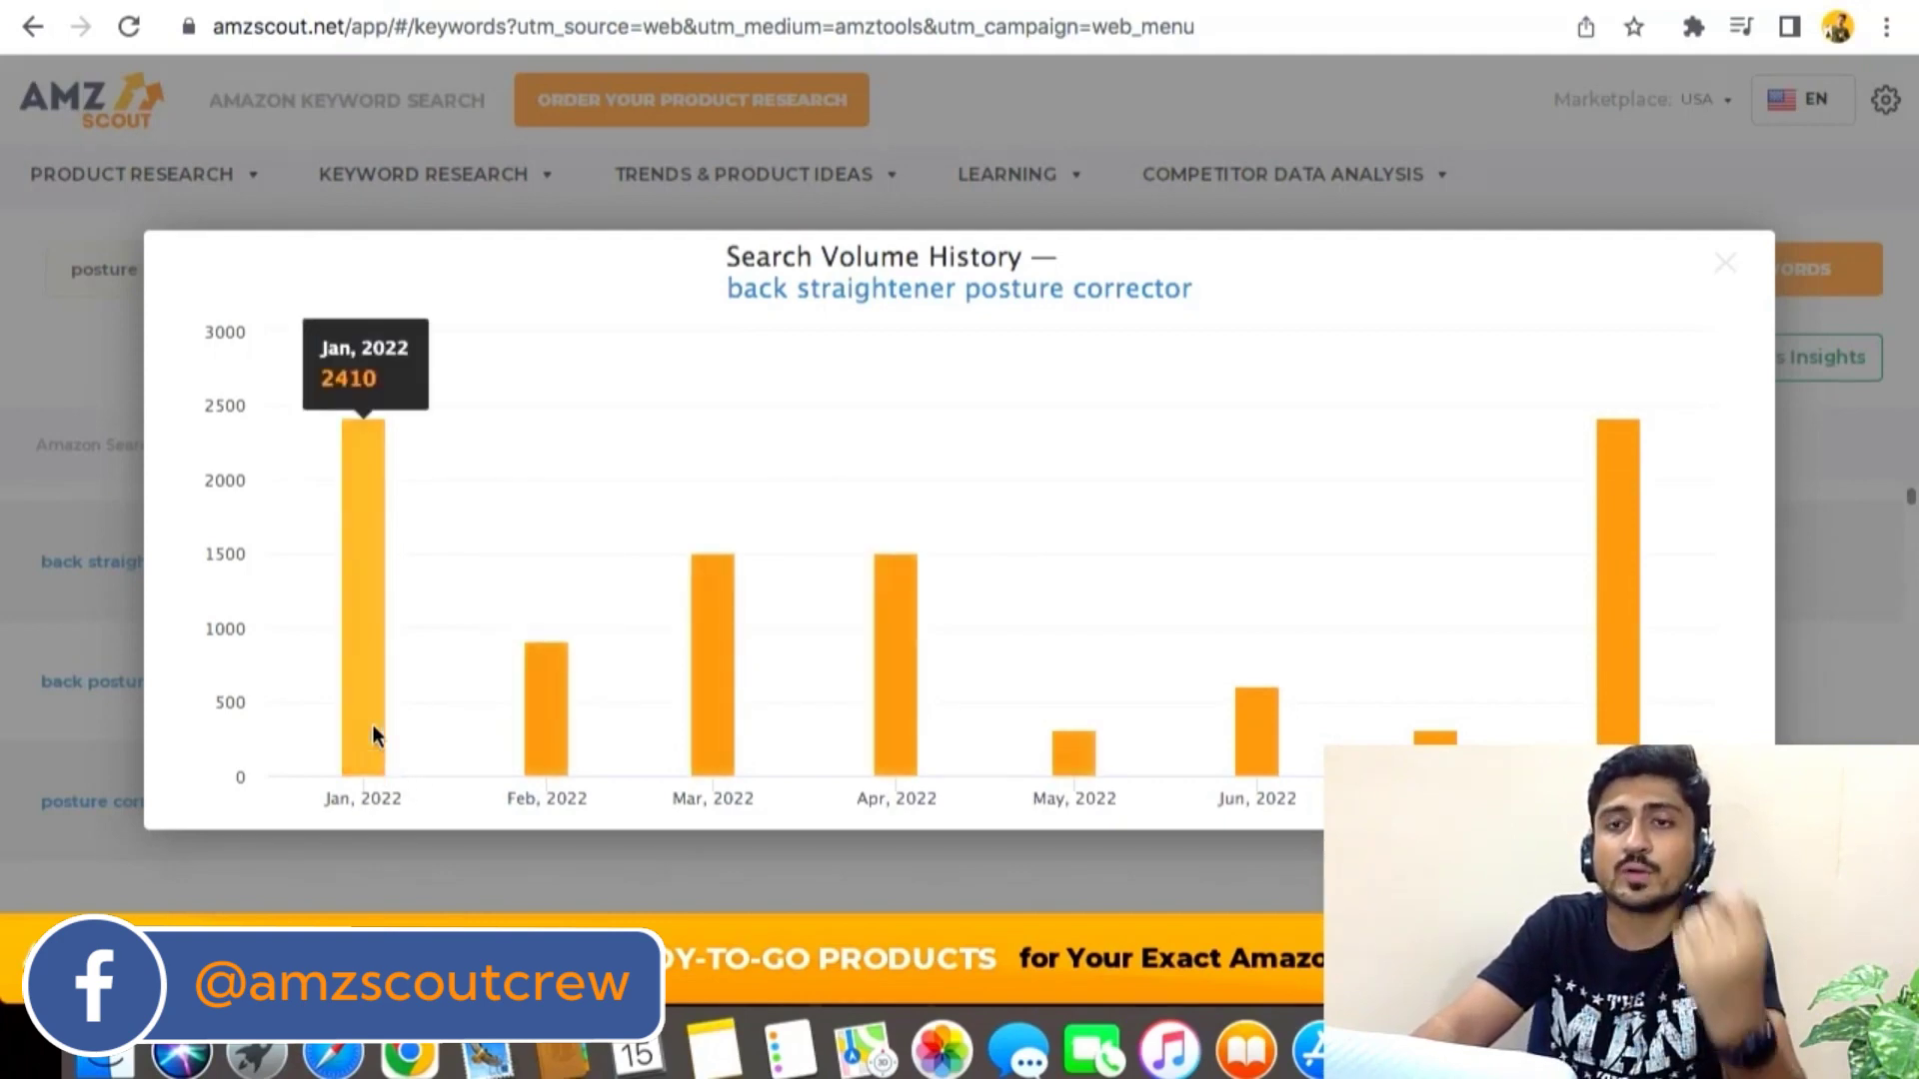
{"action": "mouse_move", "coordinate": [548, 730]}
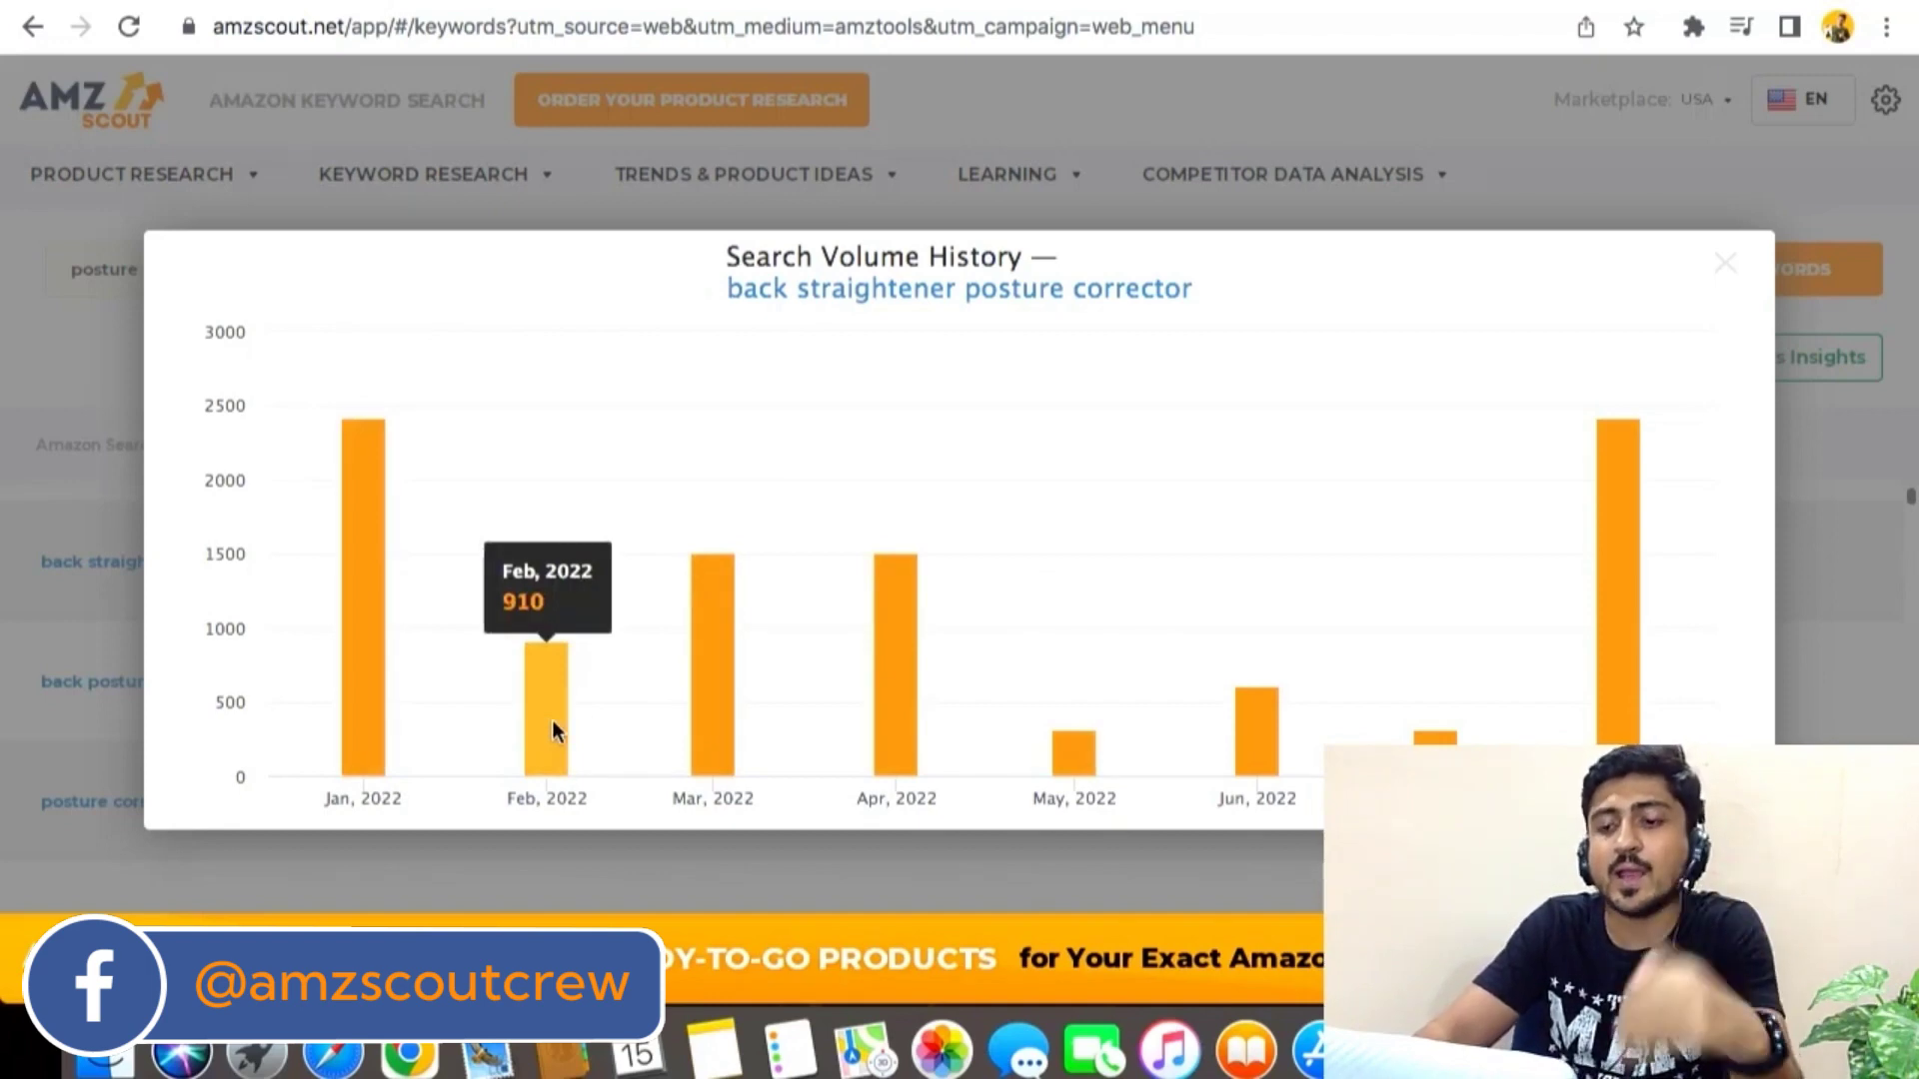
{"action": "mouse_move", "coordinate": [693, 681]}
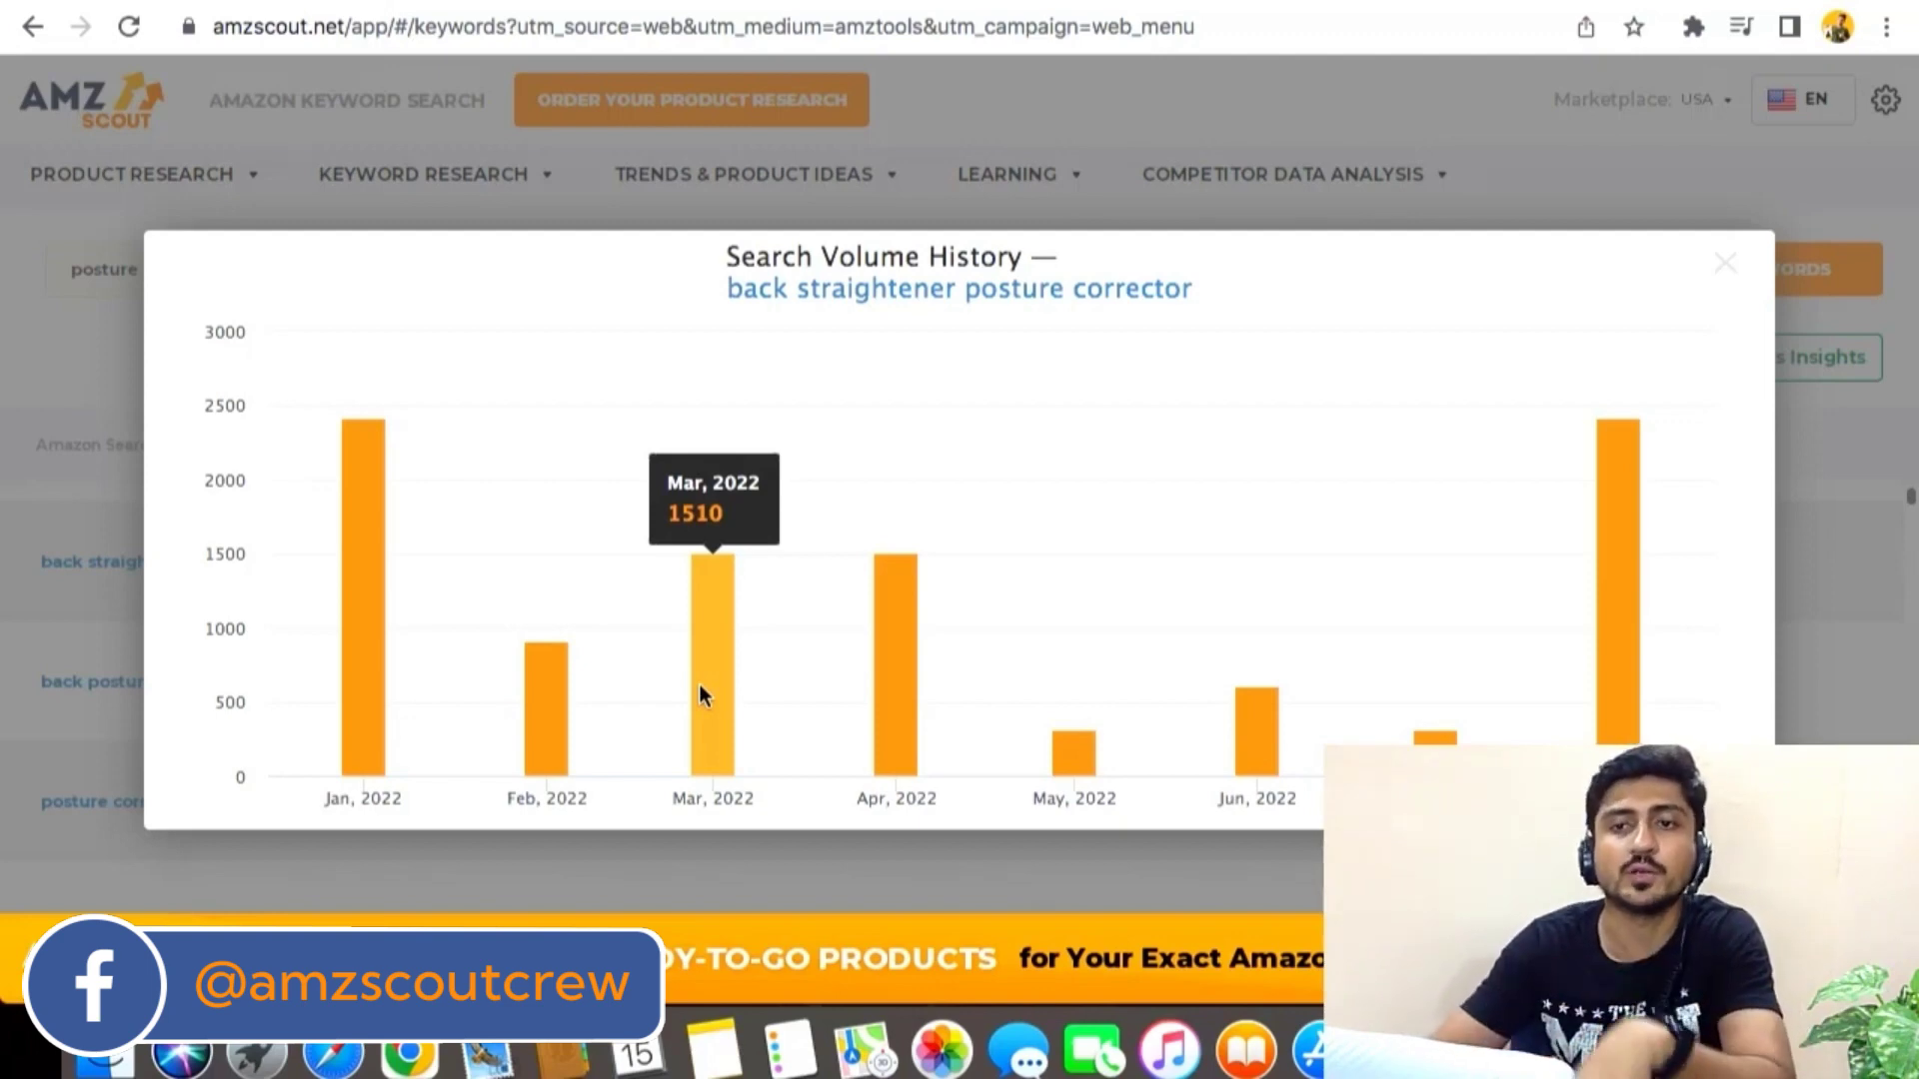
{"action": "left_click", "coordinate": [1726, 264]}
Switch to the browser tab with the Amazon search results for kids indoor tent
{"action": "scroll", "coordinate": [990, 599], "scroll_direction": "down", "scroll_amount": 10}
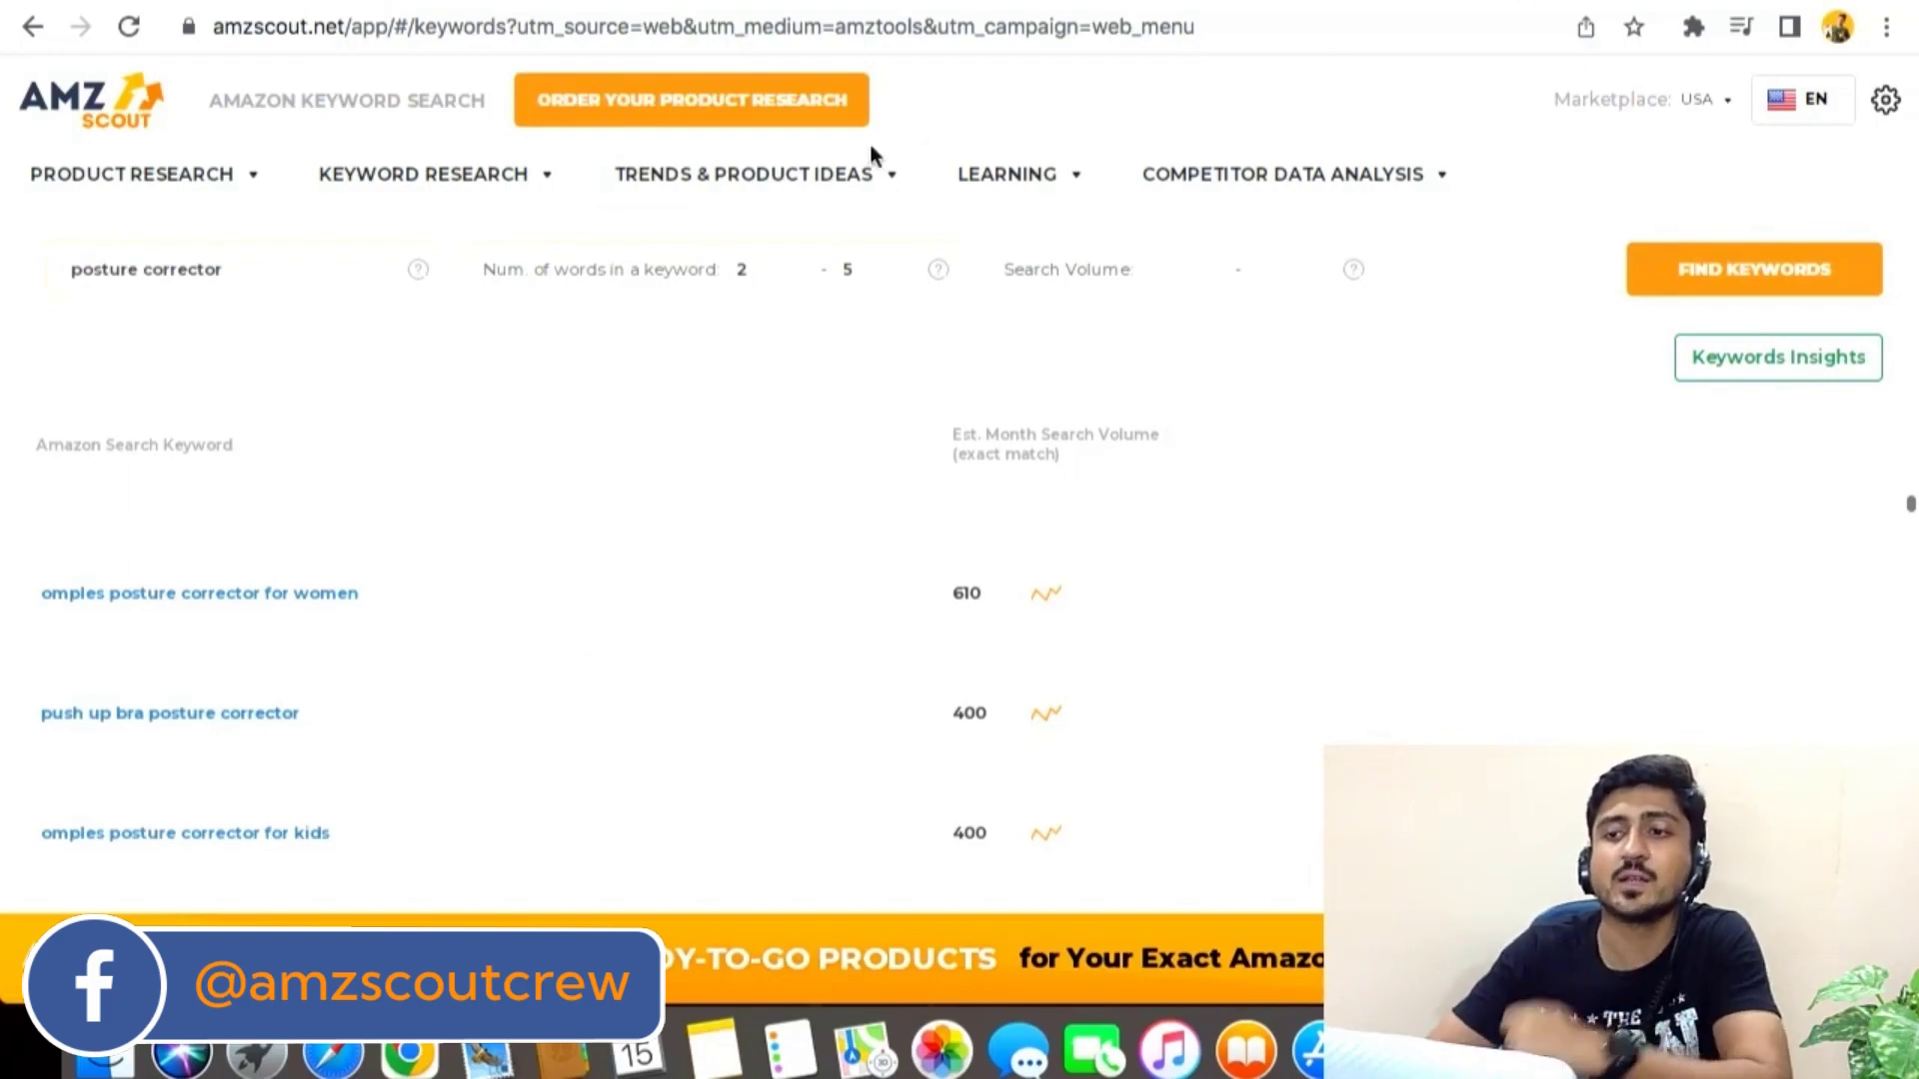
{"action": "left_click", "coordinate": [649, 2]}
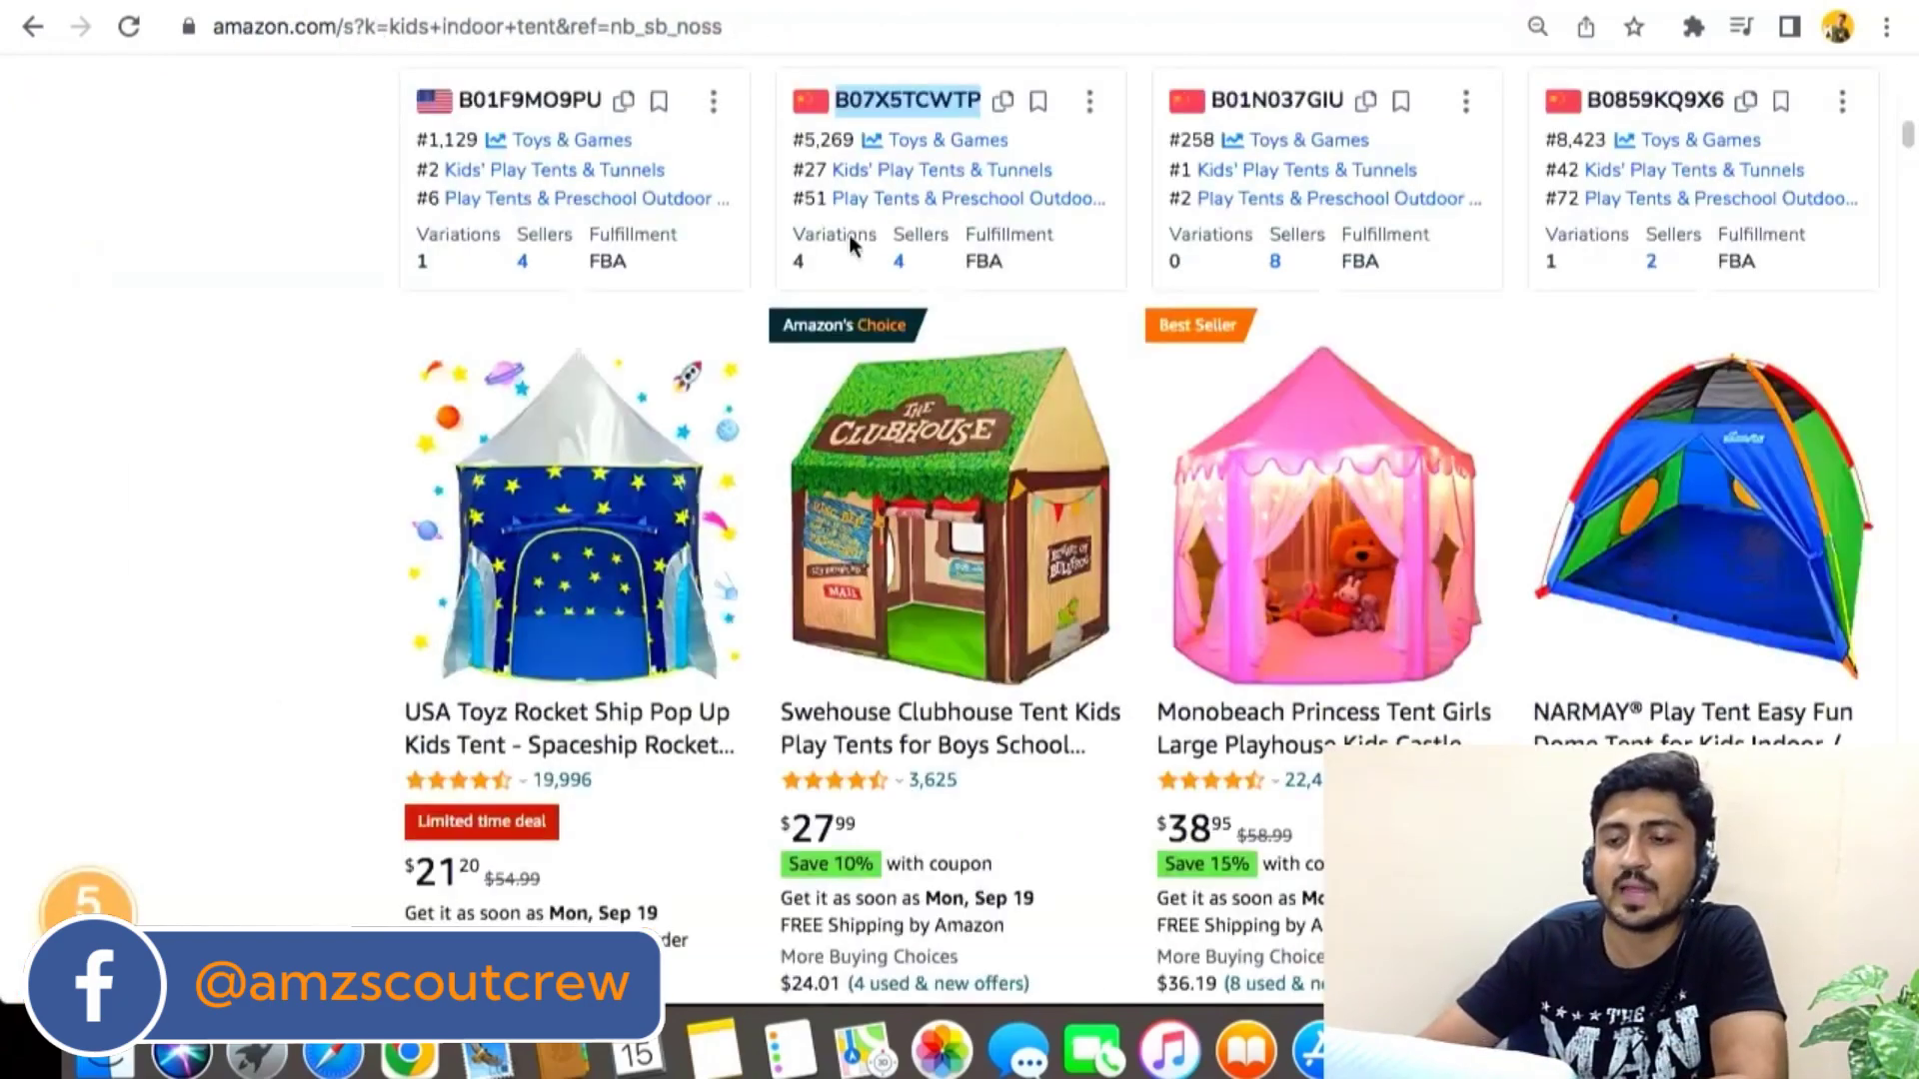
Copy the princess tent's ASIN B01N037GIU and return to AMZScout's Reverse ASIN Lookup
{"action": "scroll", "coordinate": [964, 338], "scroll_direction": "up", "scroll_amount": 8}
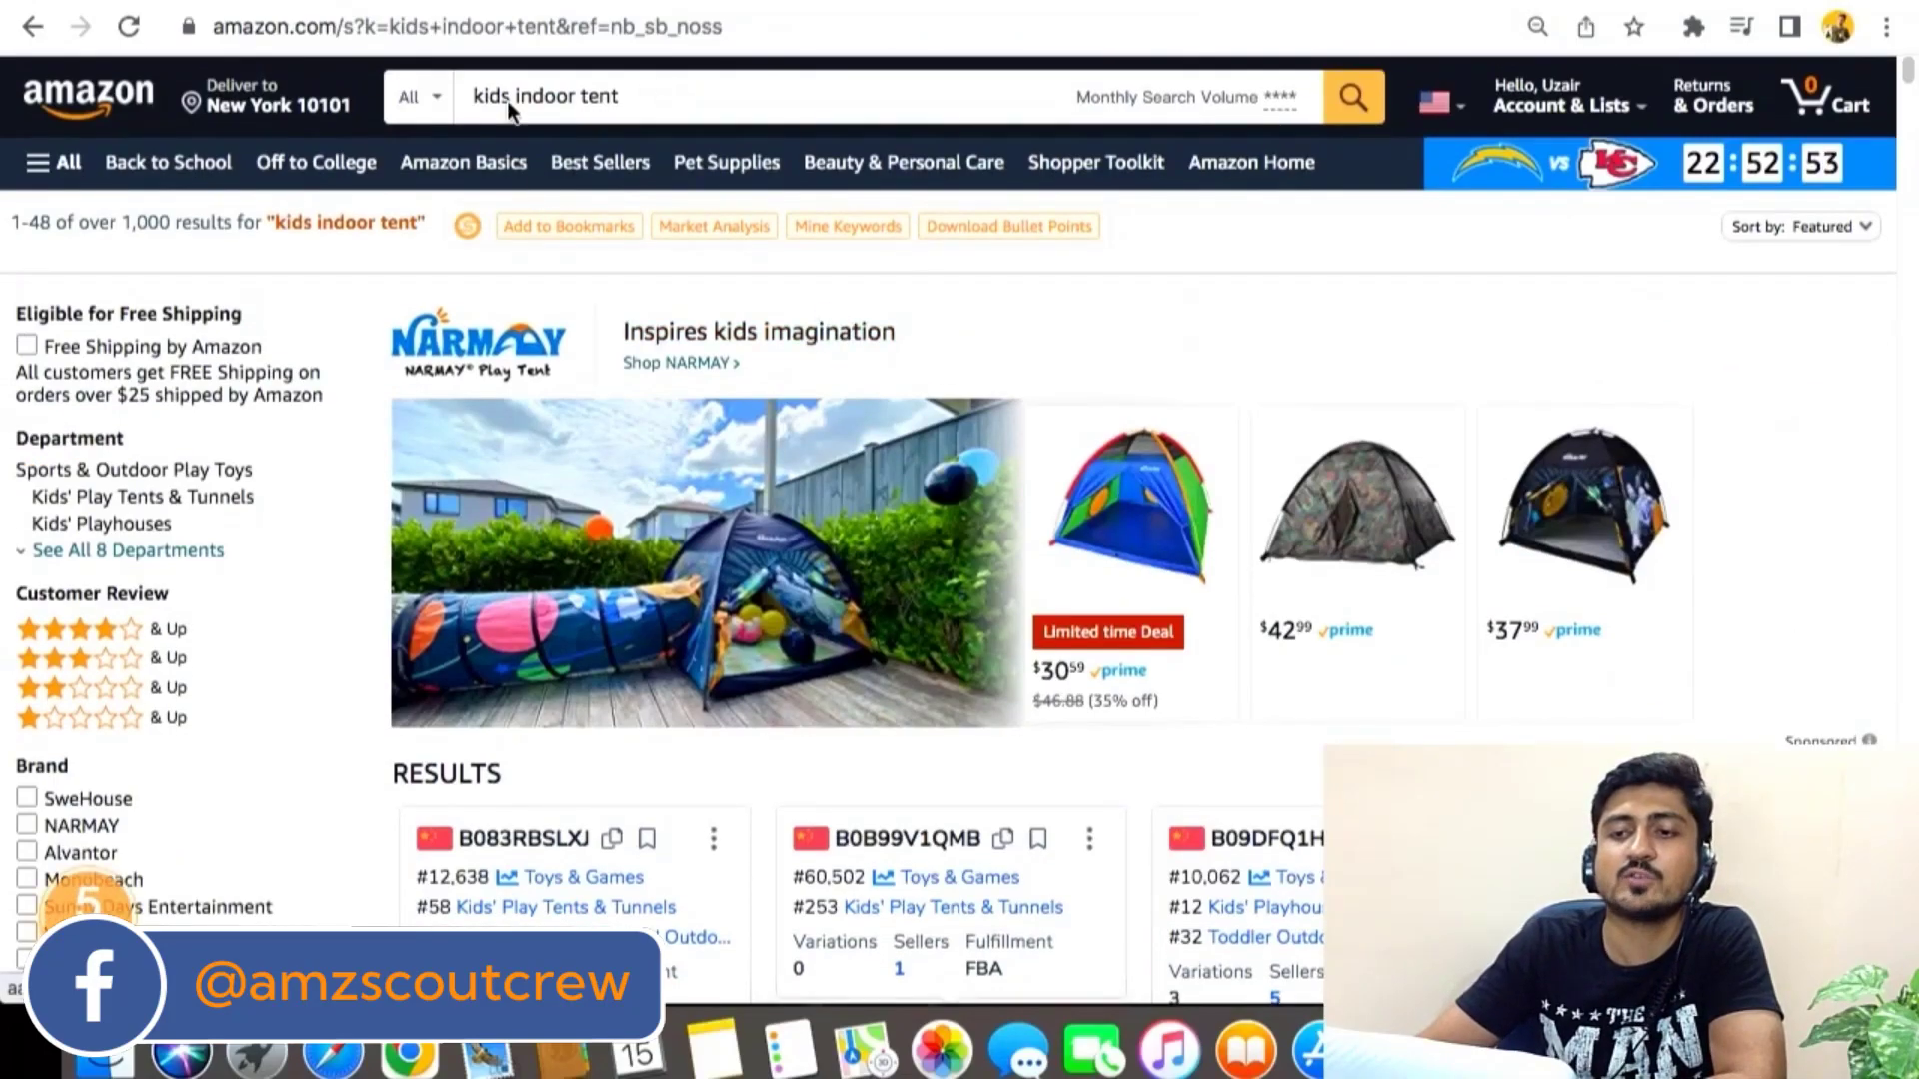
{"action": "scroll", "coordinate": [776, 378], "scroll_direction": "down", "scroll_amount": 15}
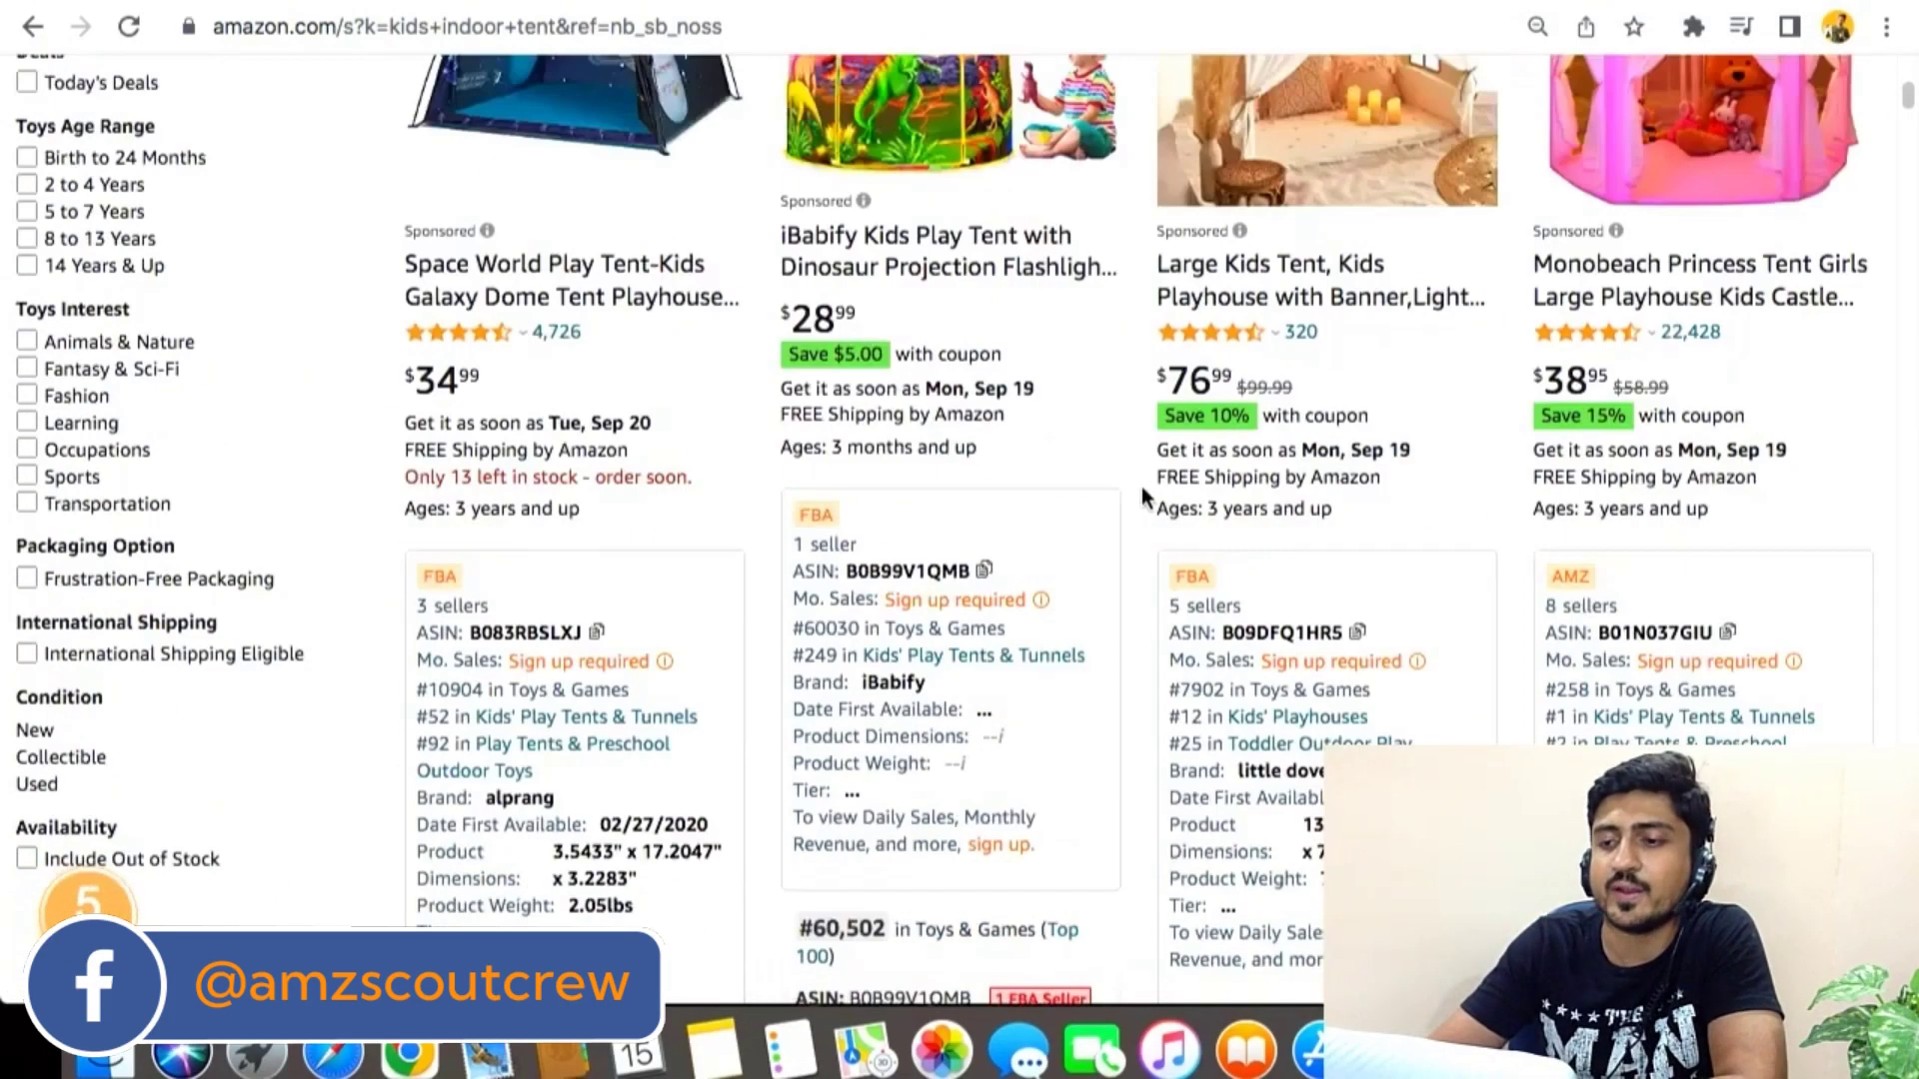
{"action": "mouse_move", "coordinate": [969, 343]}
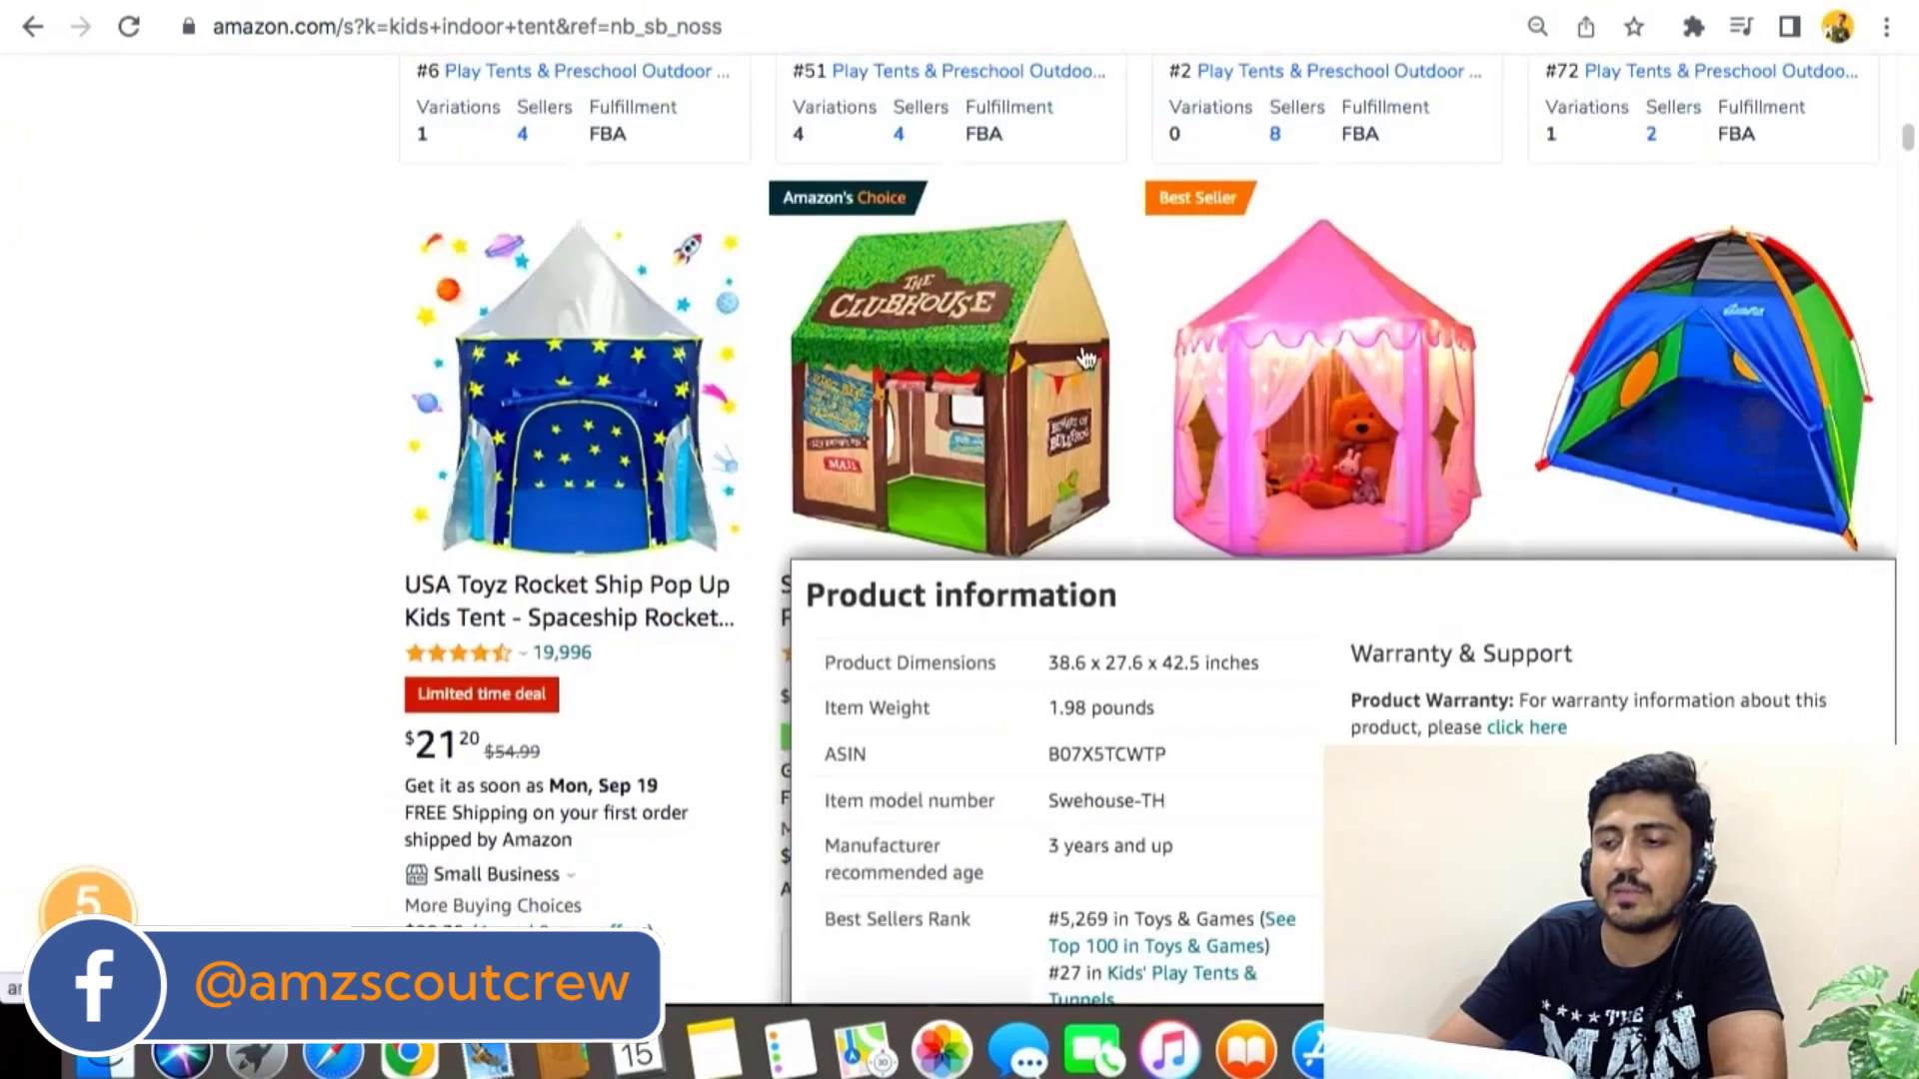
{"action": "scroll", "coordinate": [900, 400], "scroll_direction": "up", "scroll_amount": 3}
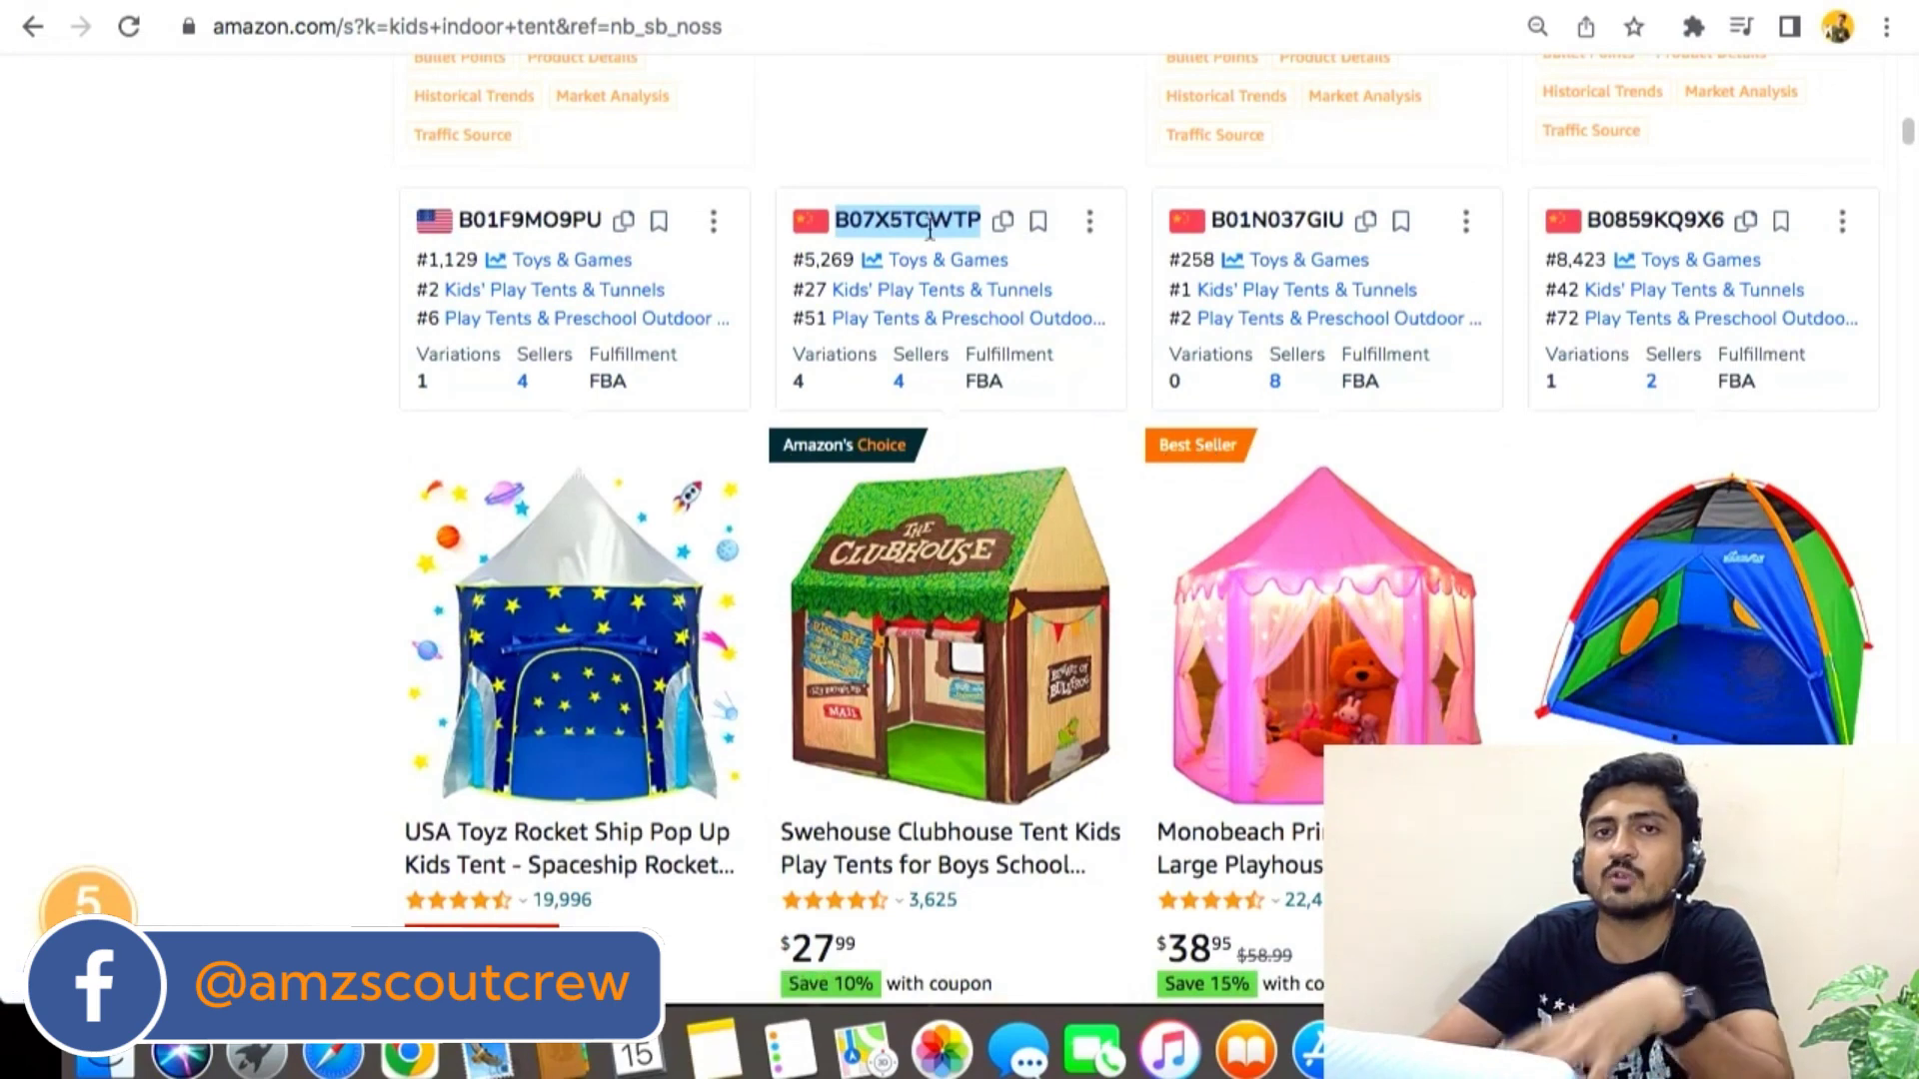
{"action": "double_click", "coordinate": [1276, 222]}
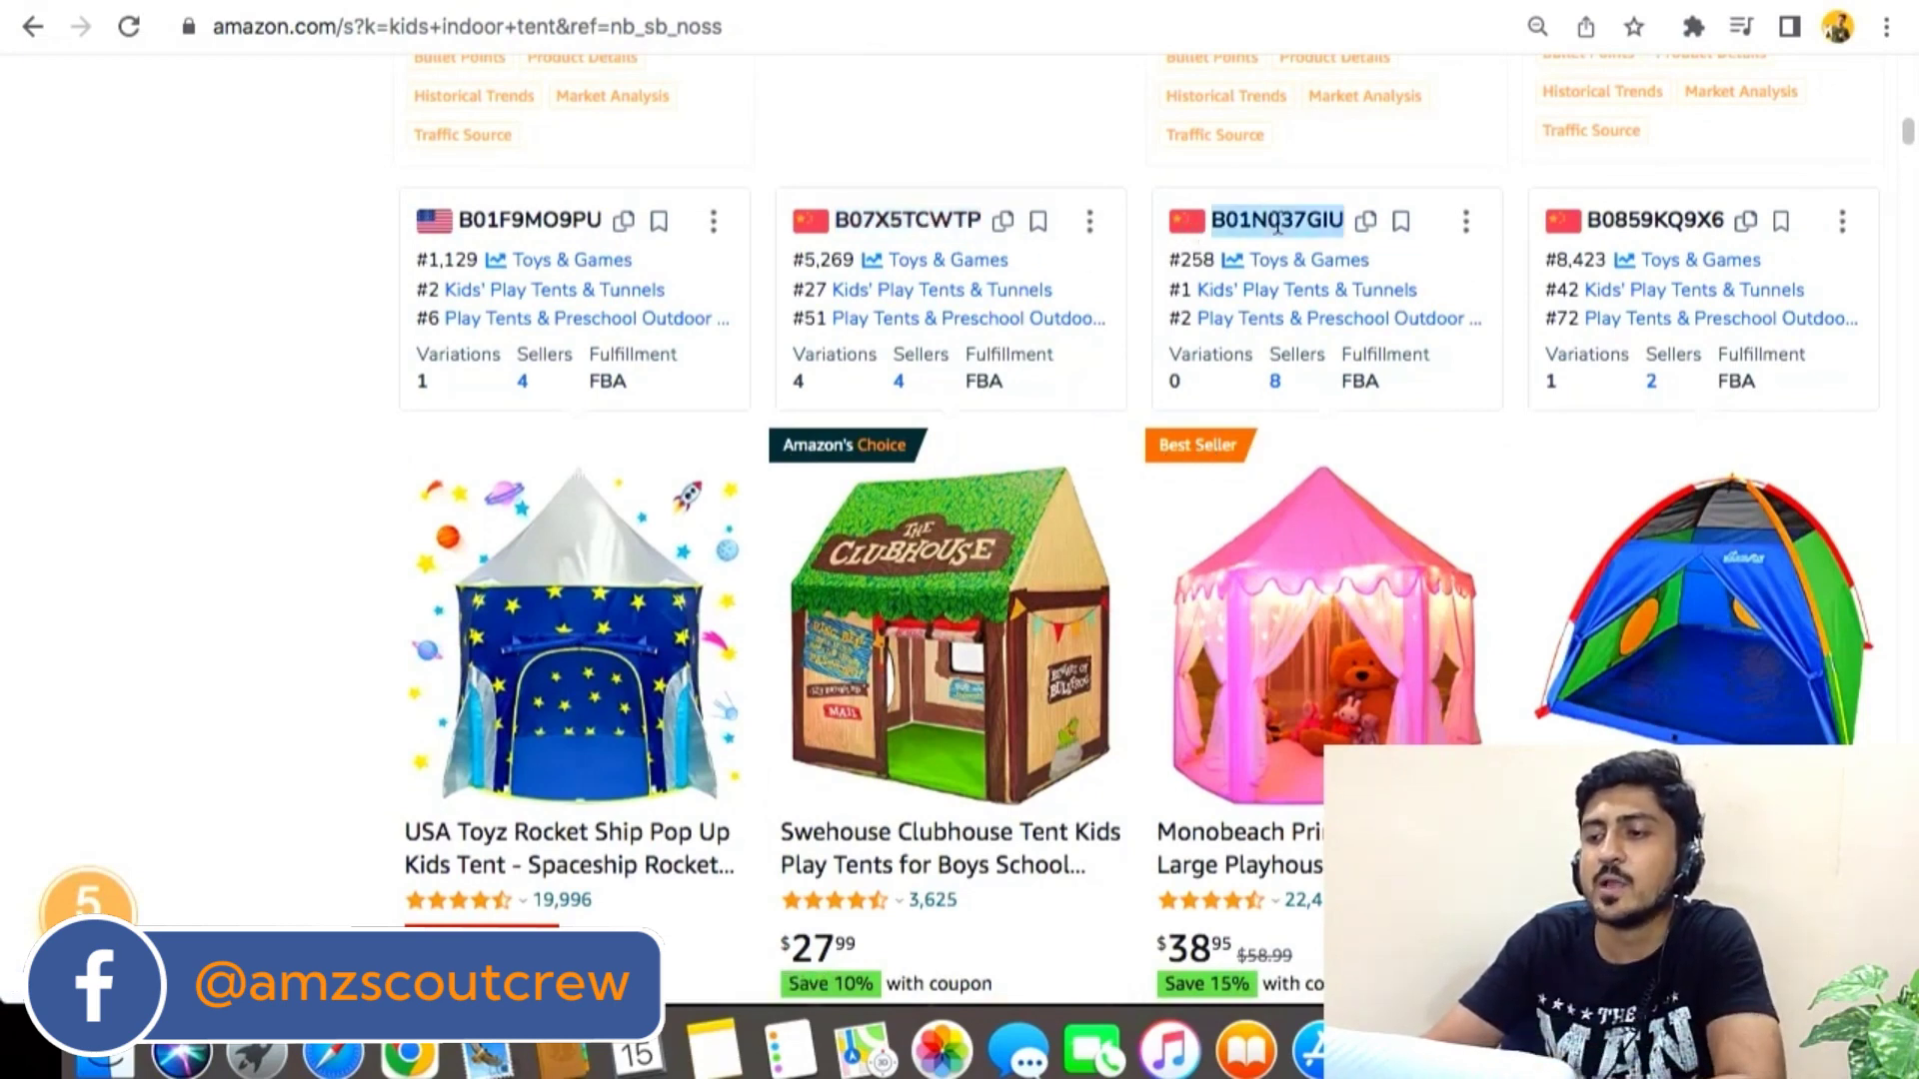
{"action": "right_click", "coordinate": [1276, 222]}
{"action": "left_click", "coordinate": [1329, 281]}
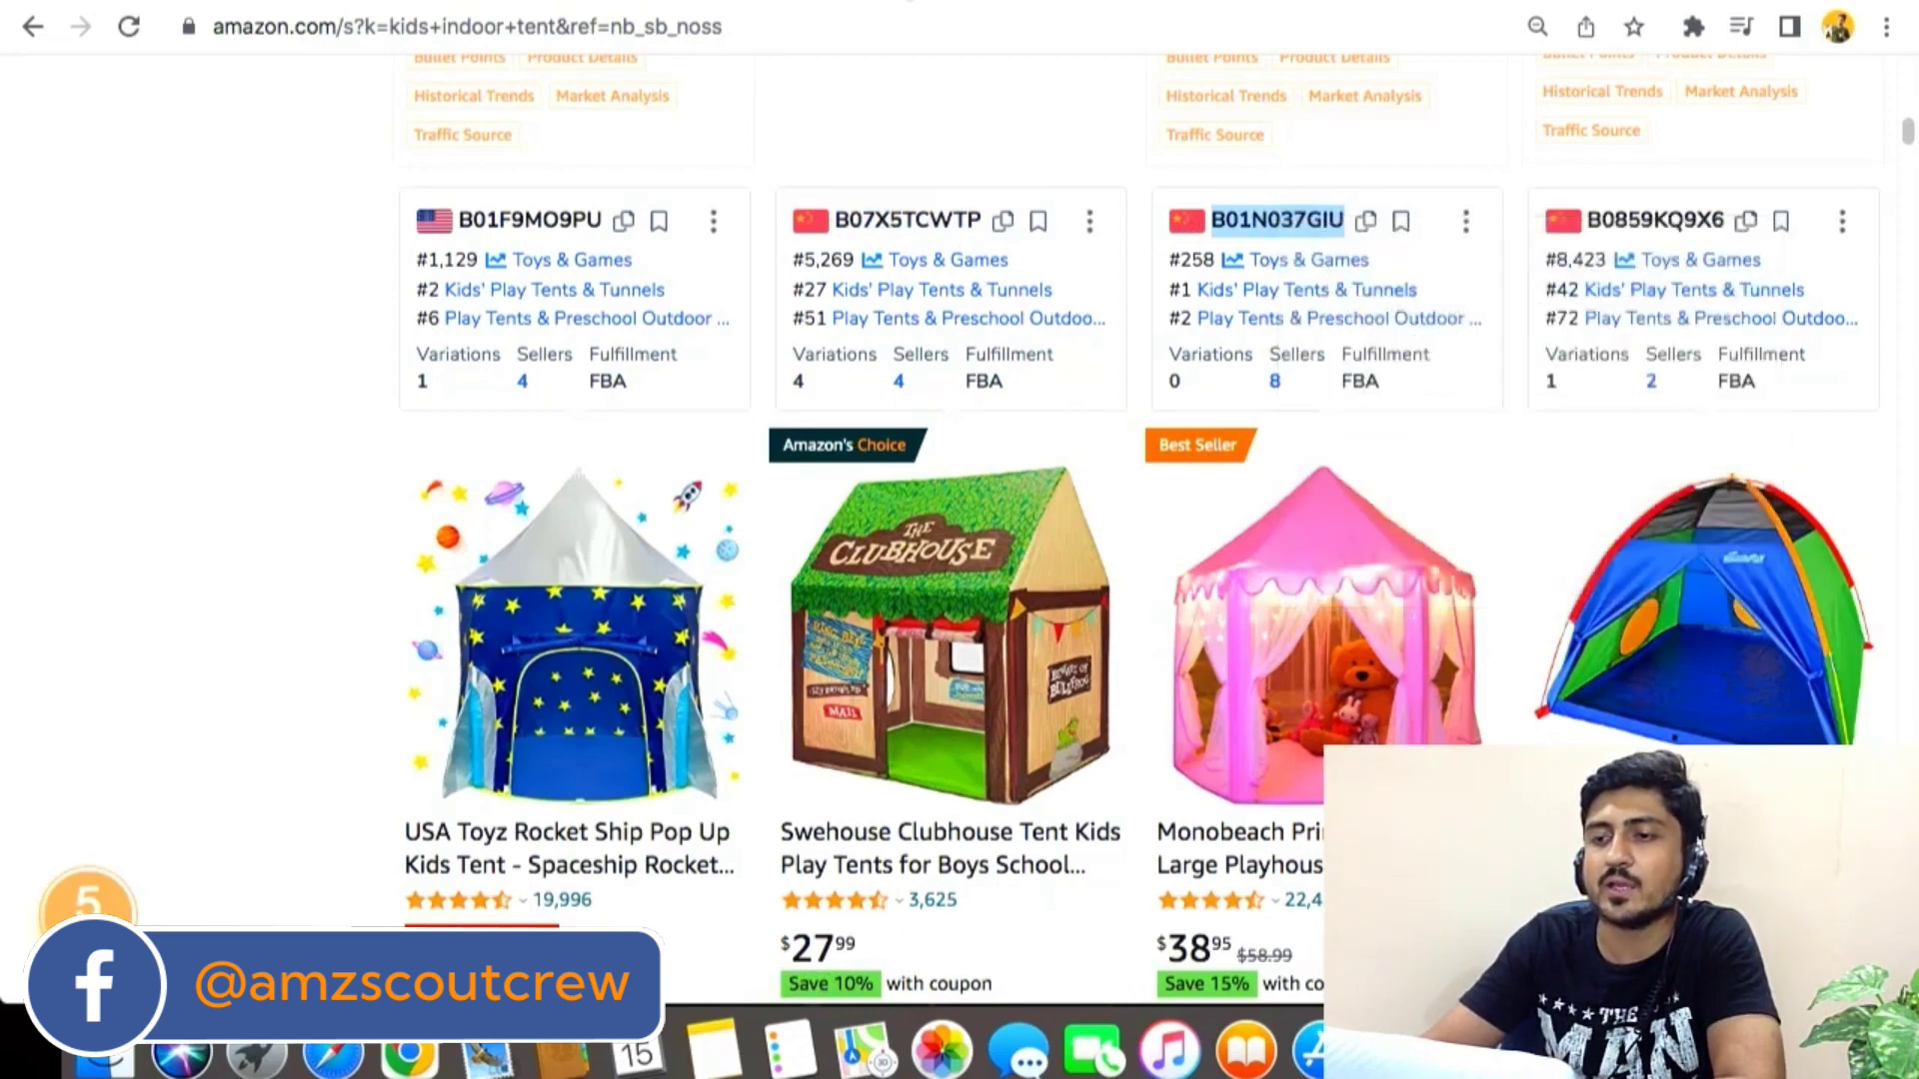
{"action": "key", "text": "ctrl+Tab"}
{"action": "mouse_move", "coordinate": [449, 176]}
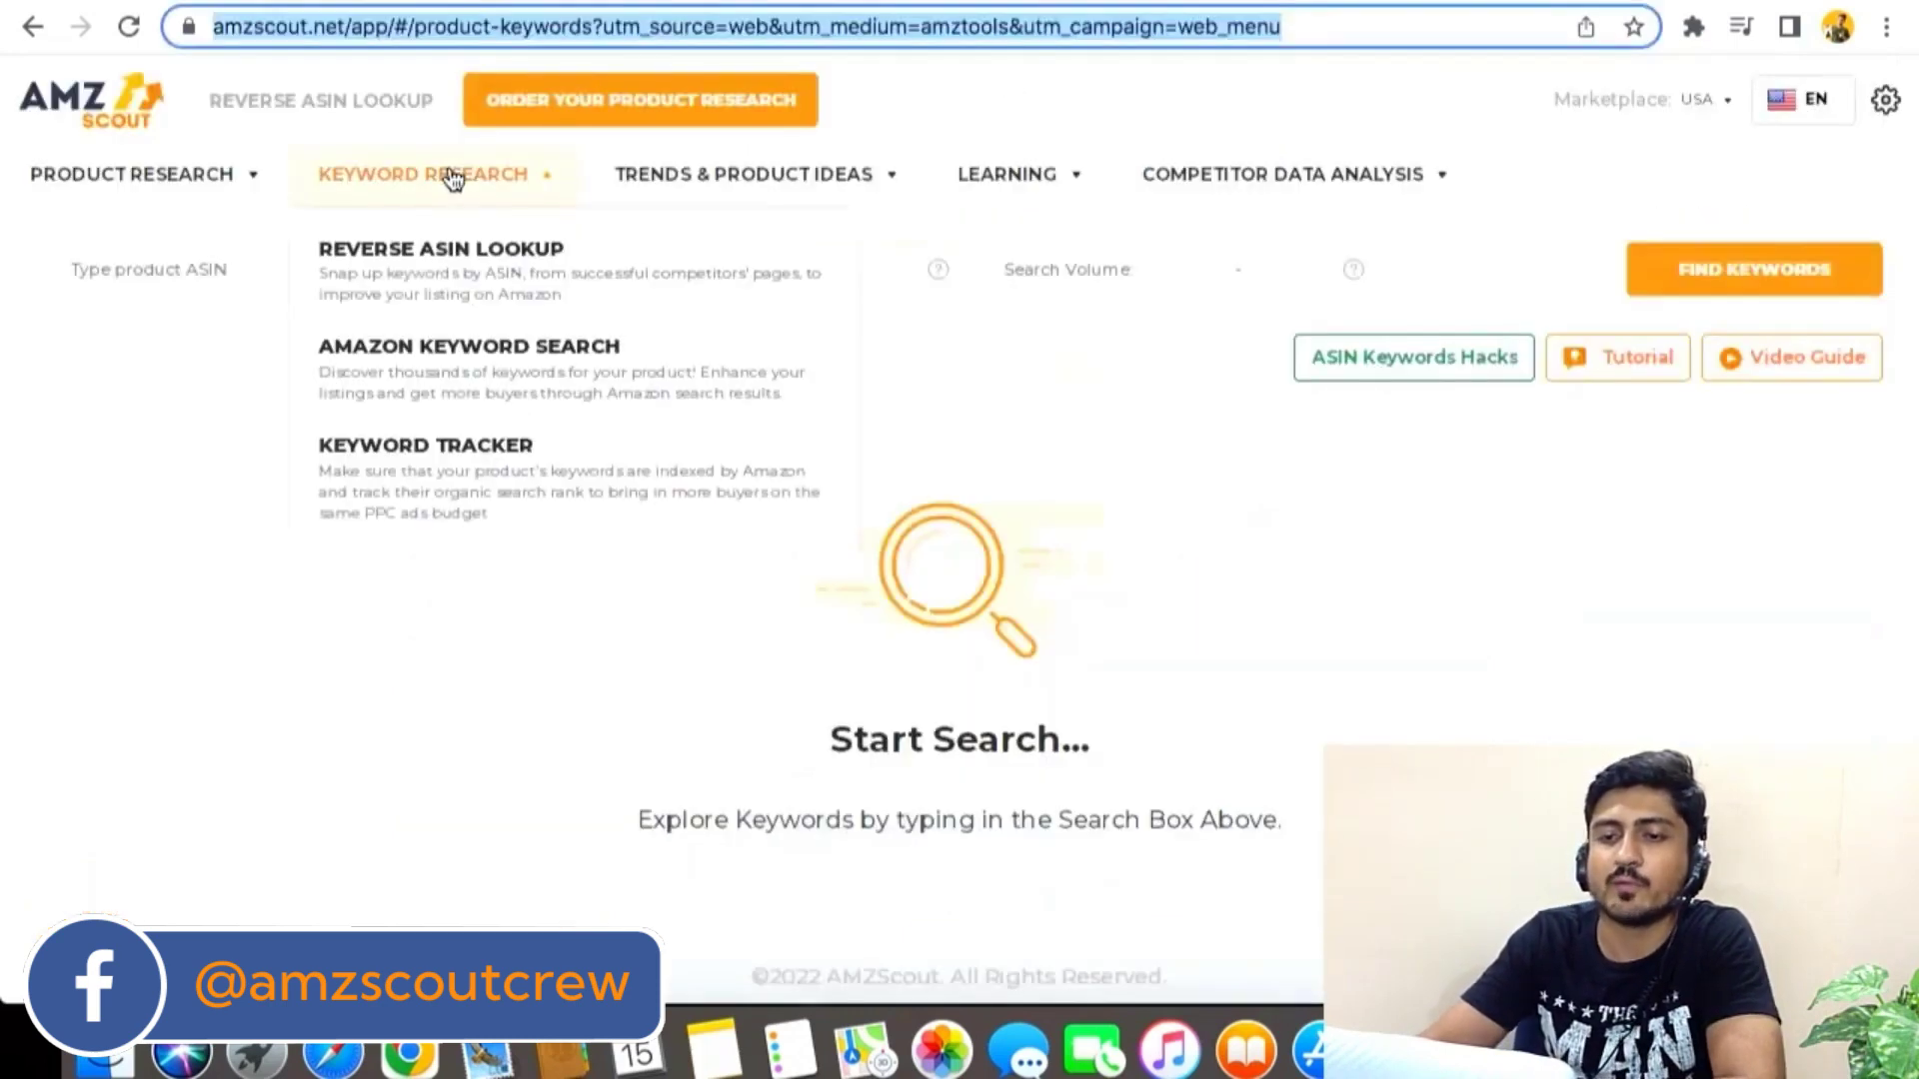
Paste ASIN B01N037GIU into Reverse ASIN Lookup and find its keywords
{"action": "left_click", "coordinate": [441, 268]}
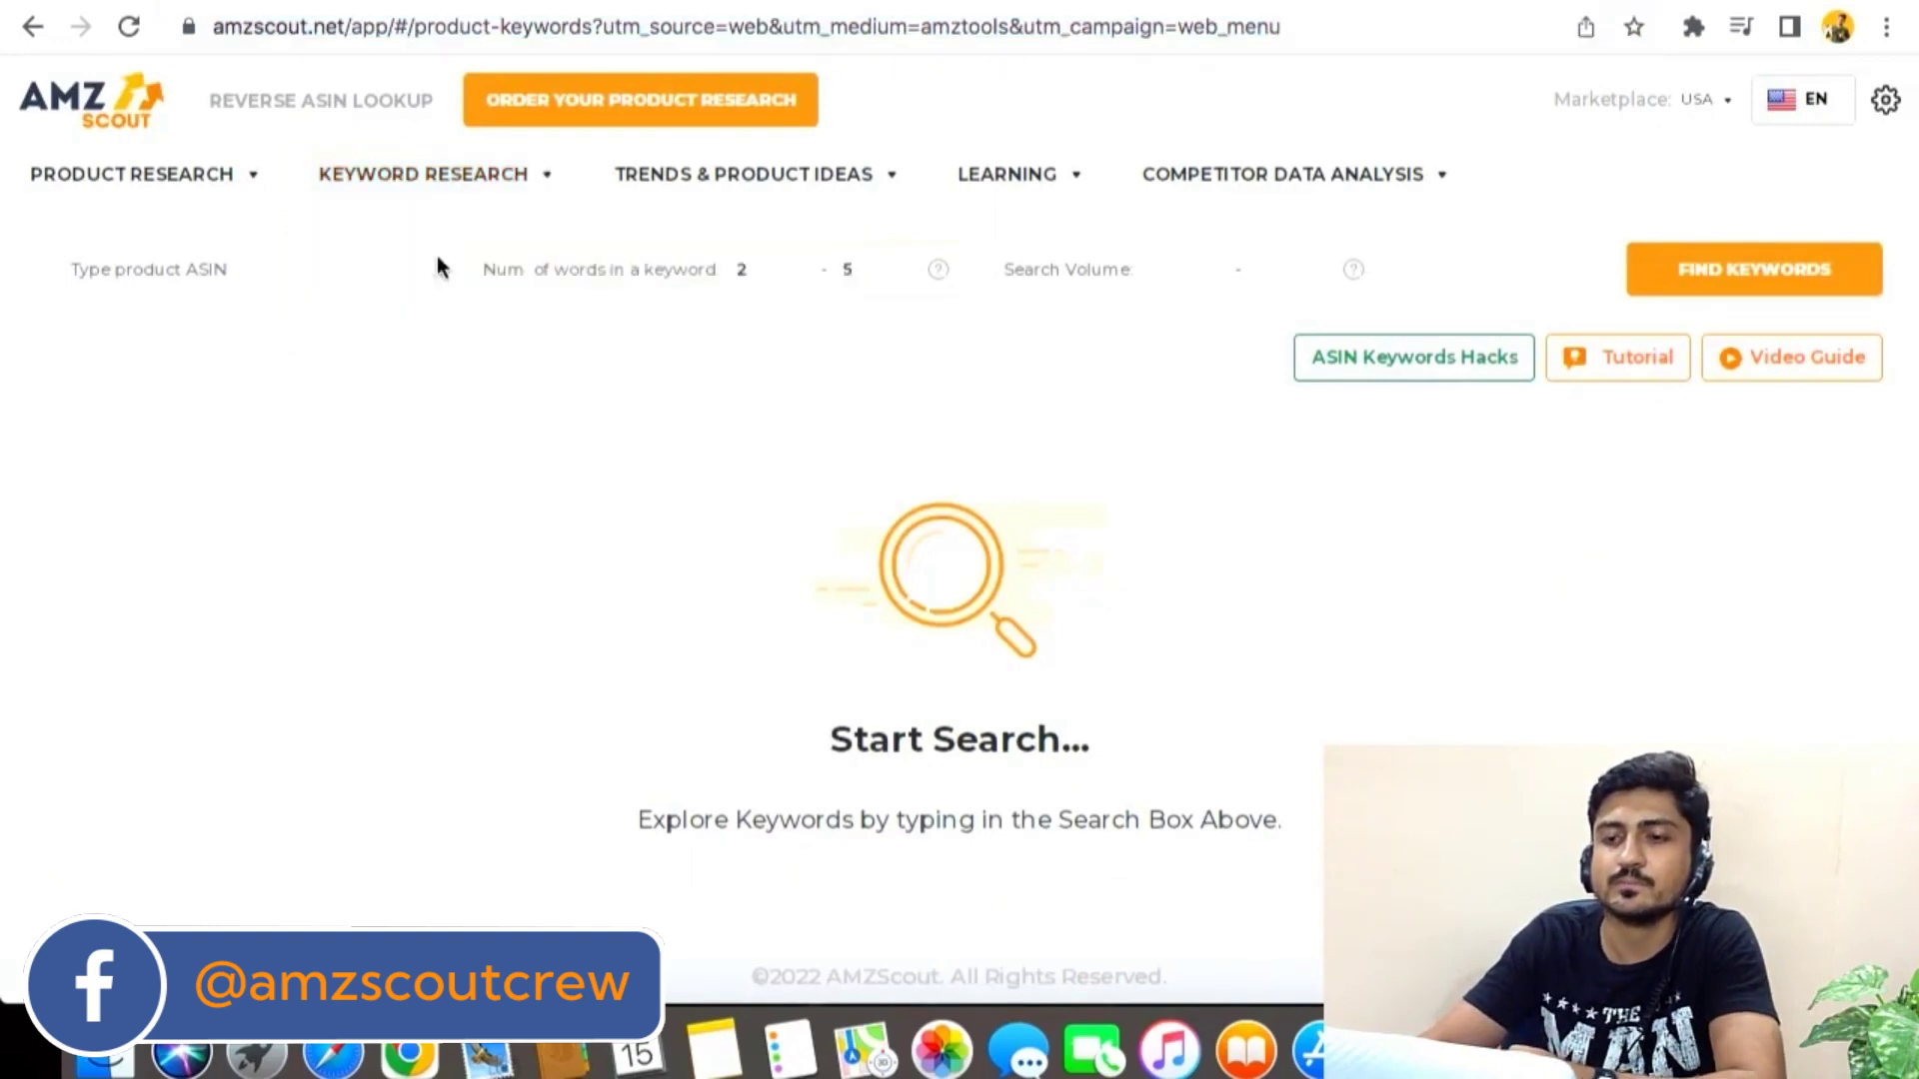
{"action": "left_click", "coordinate": [190, 279]}
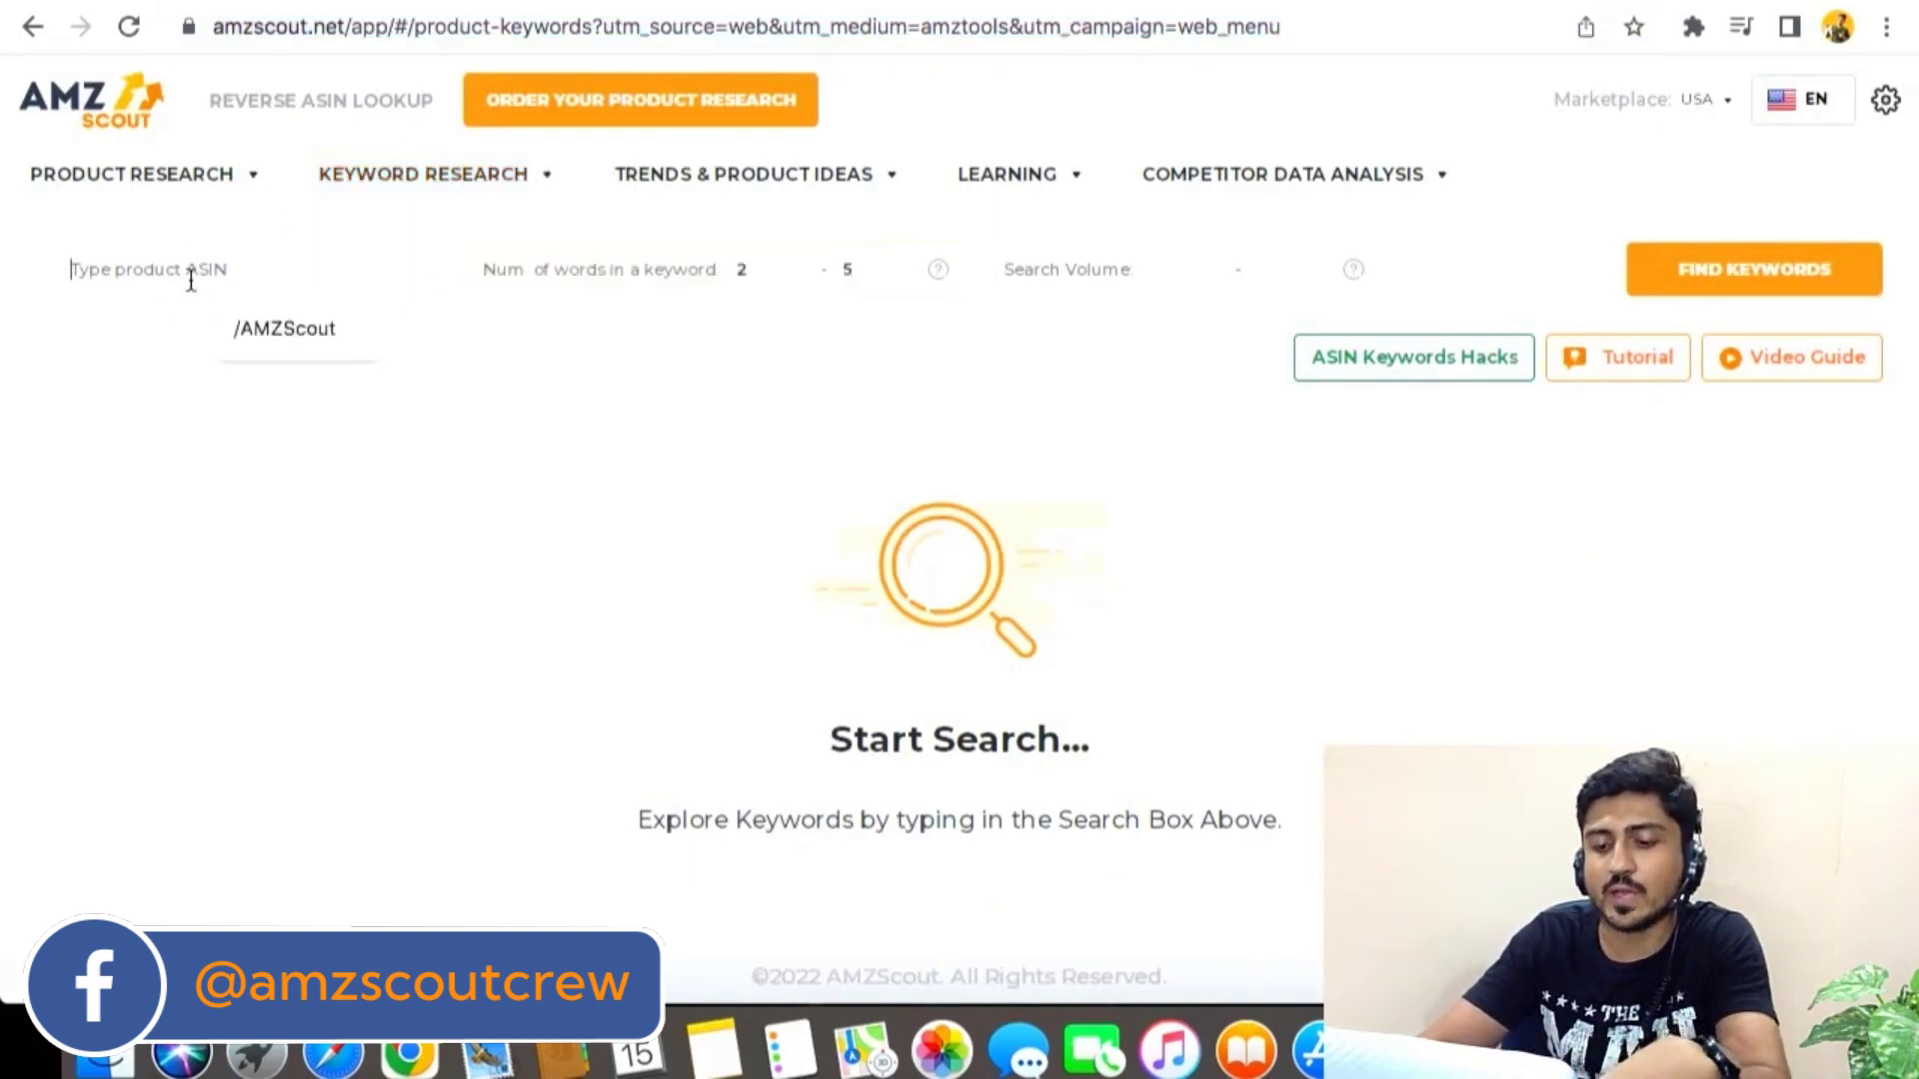
{"action": "key", "text": "super+v"}
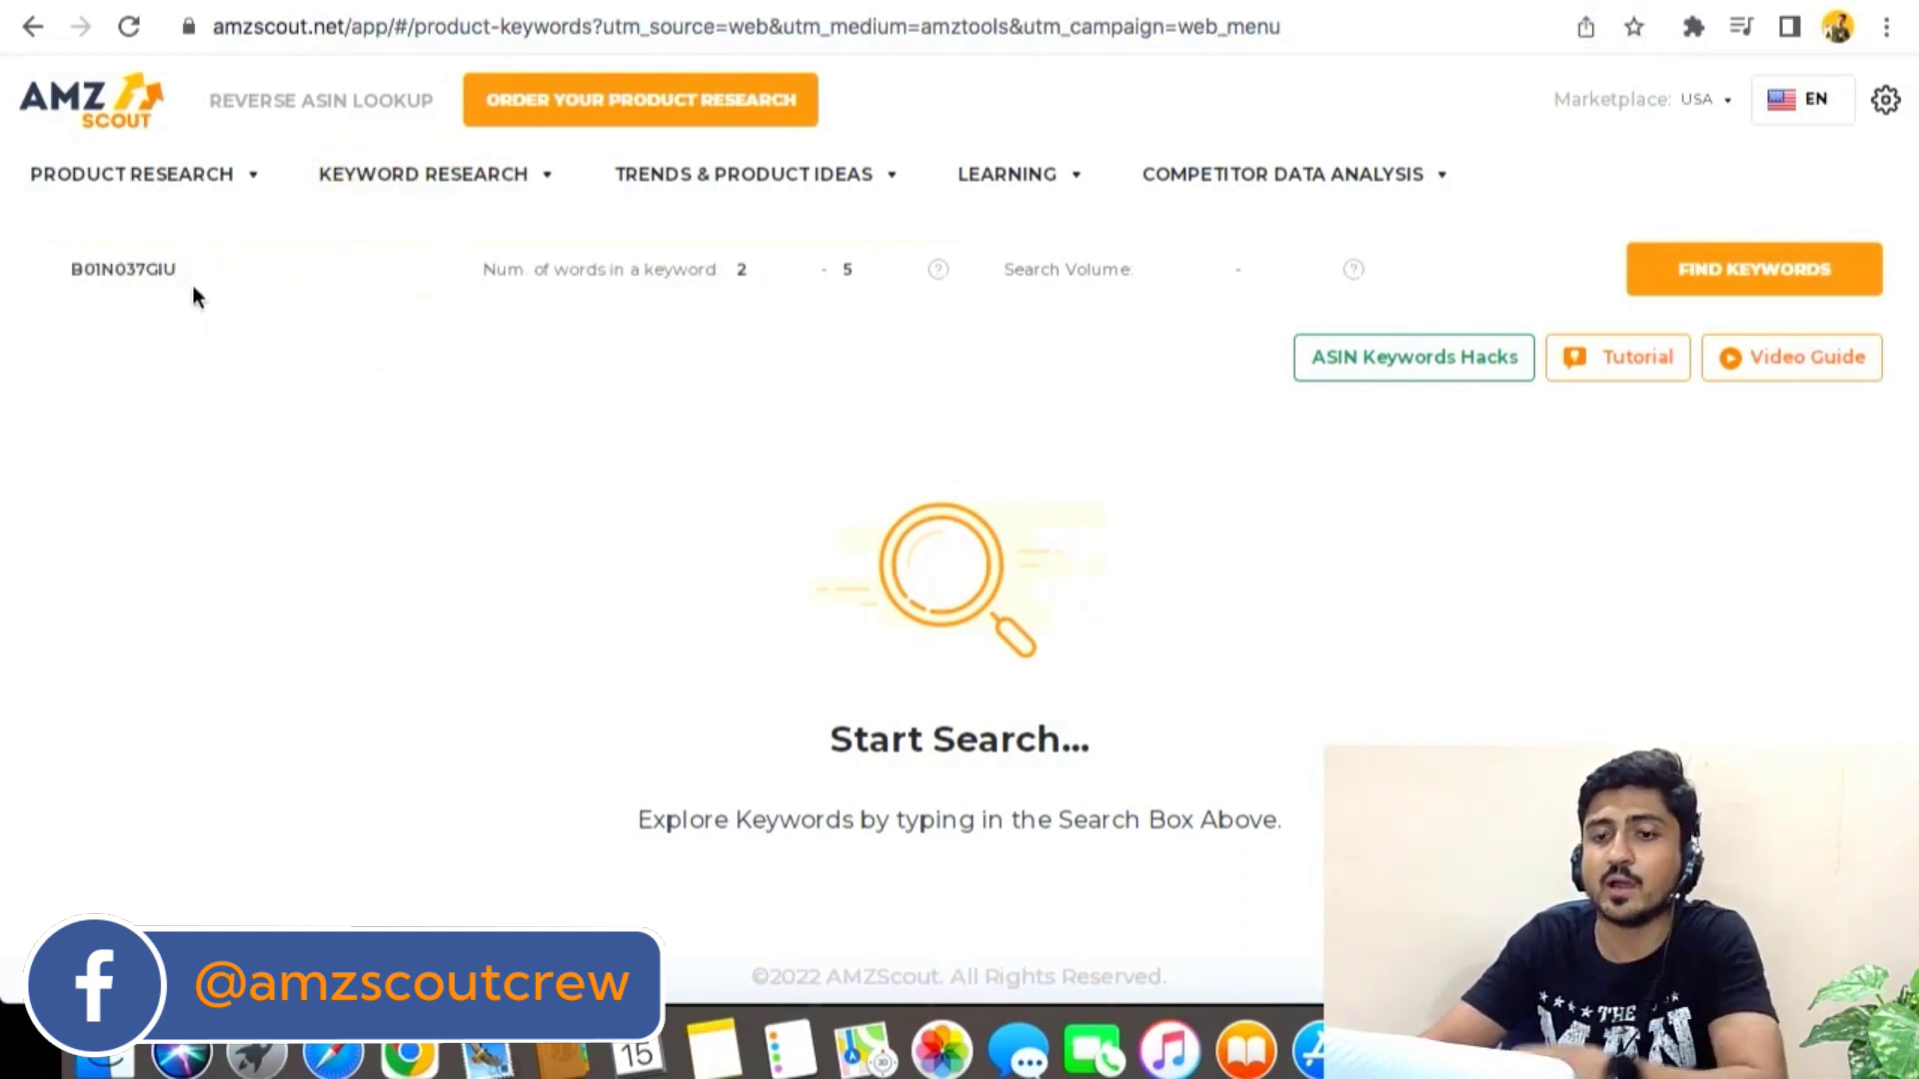
{"action": "left_click", "coordinate": [1775, 288]}
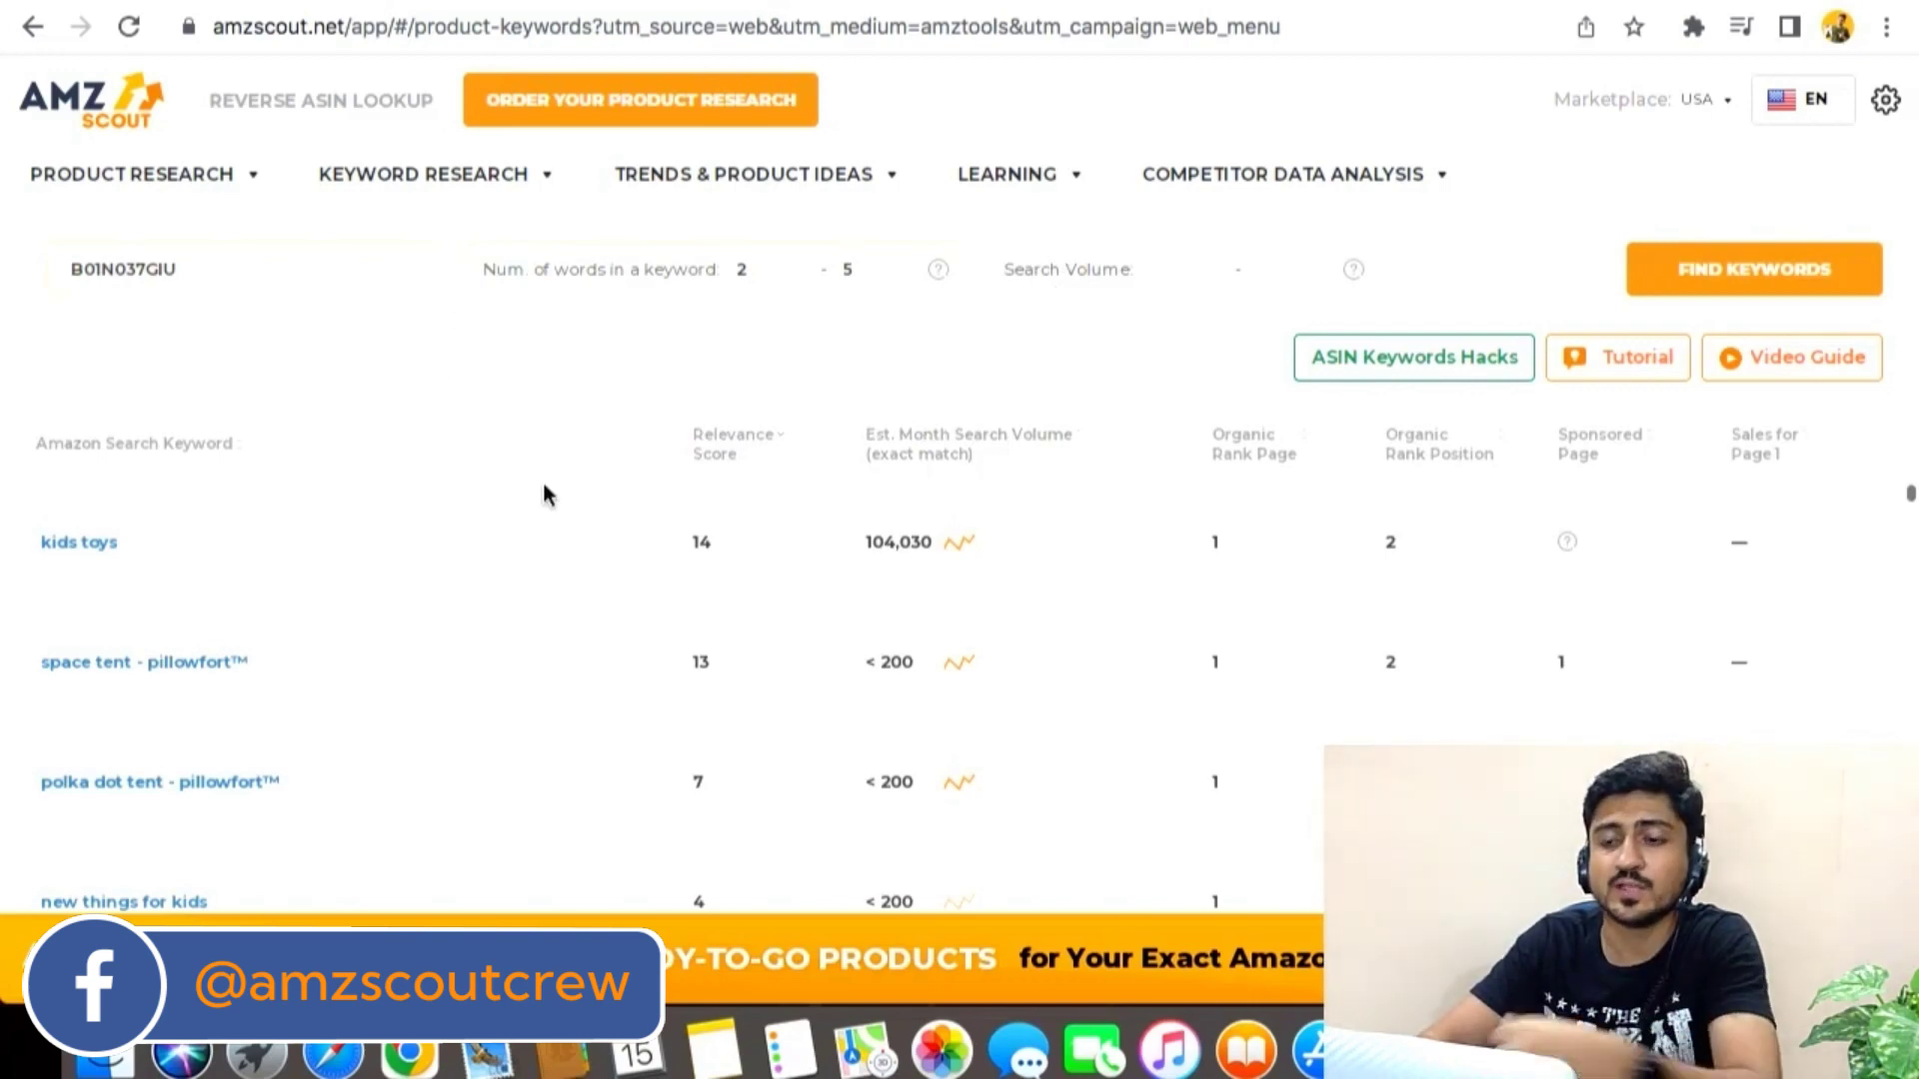
{"action": "mouse_move", "coordinate": [742, 492]}
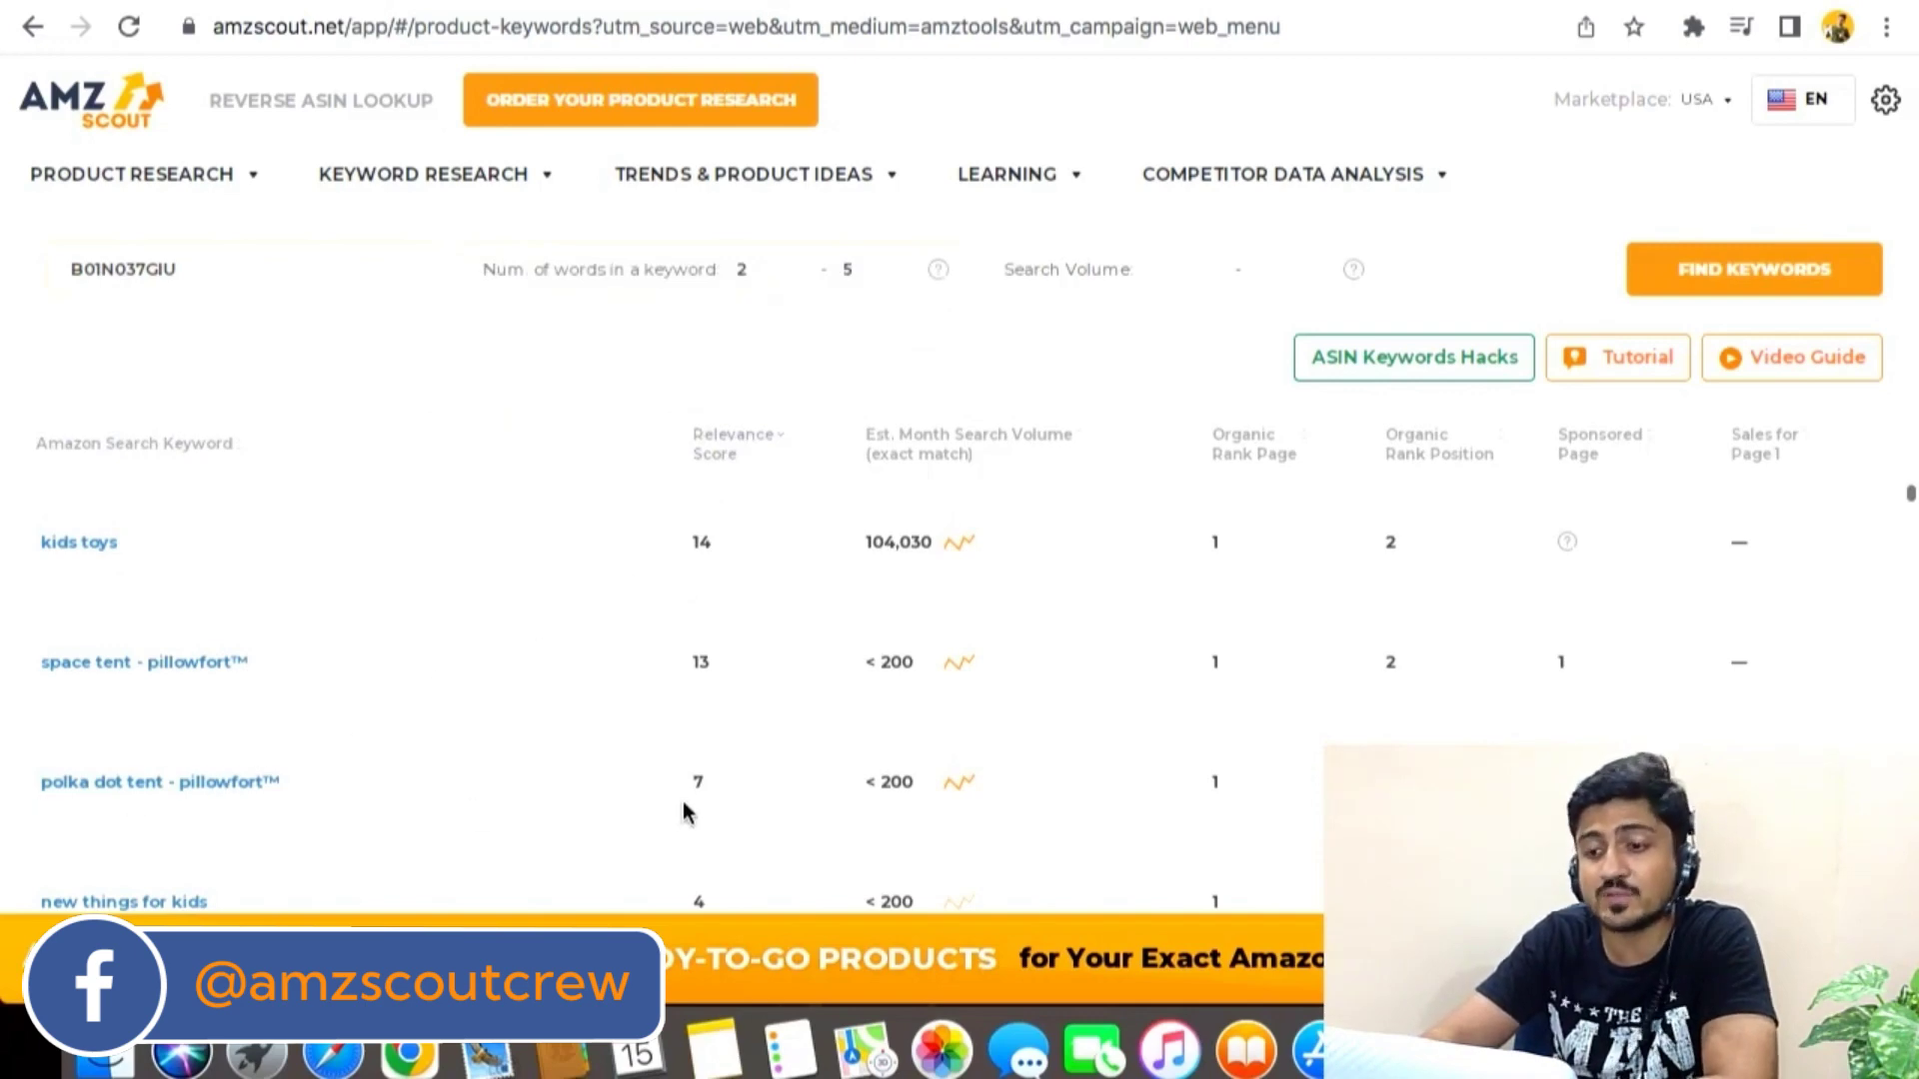
{"action": "left_click", "coordinate": [879, 547]}
{"action": "left_click_drag", "start_coordinate": [879, 548], "coordinate": [943, 548]}
{"action": "mouse_move", "coordinate": [1227, 465]}
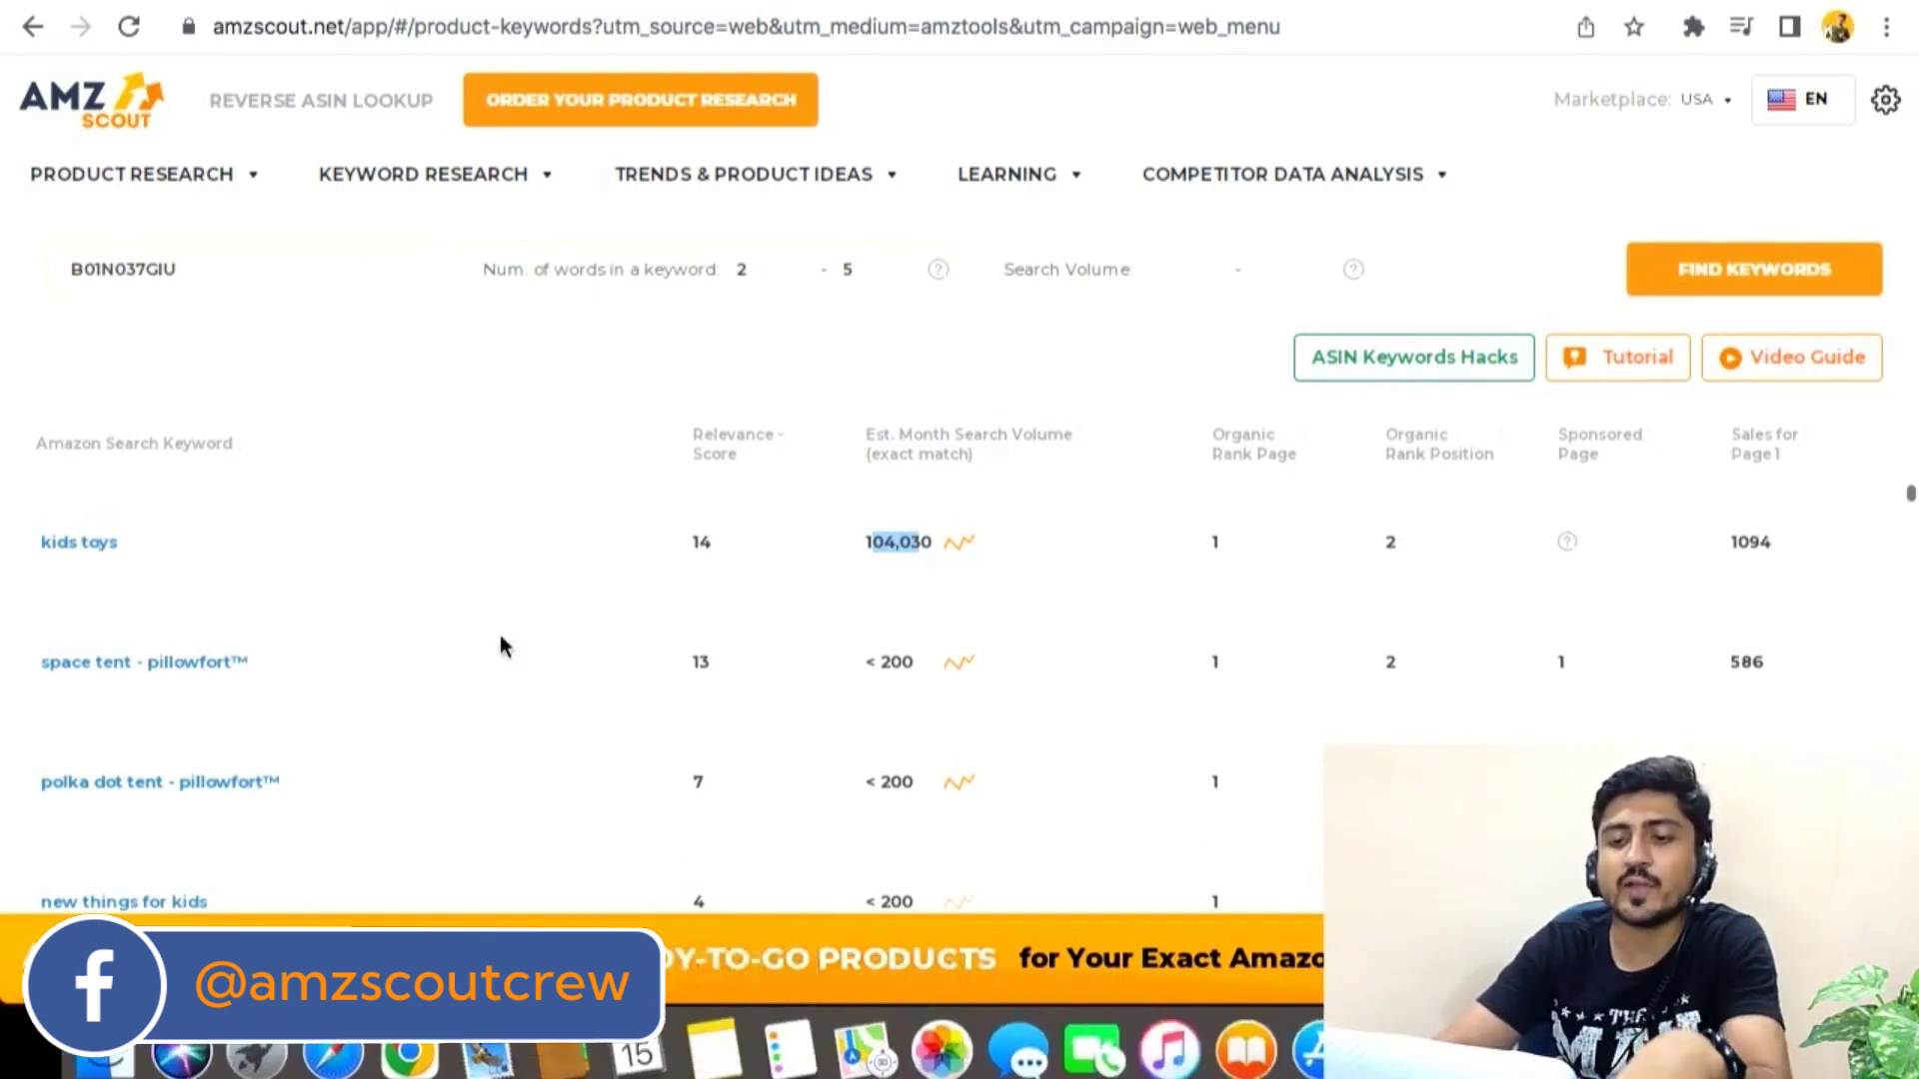
{"action": "scroll", "coordinate": [499, 640], "scroll_direction": "down", "scroll_amount": 1}
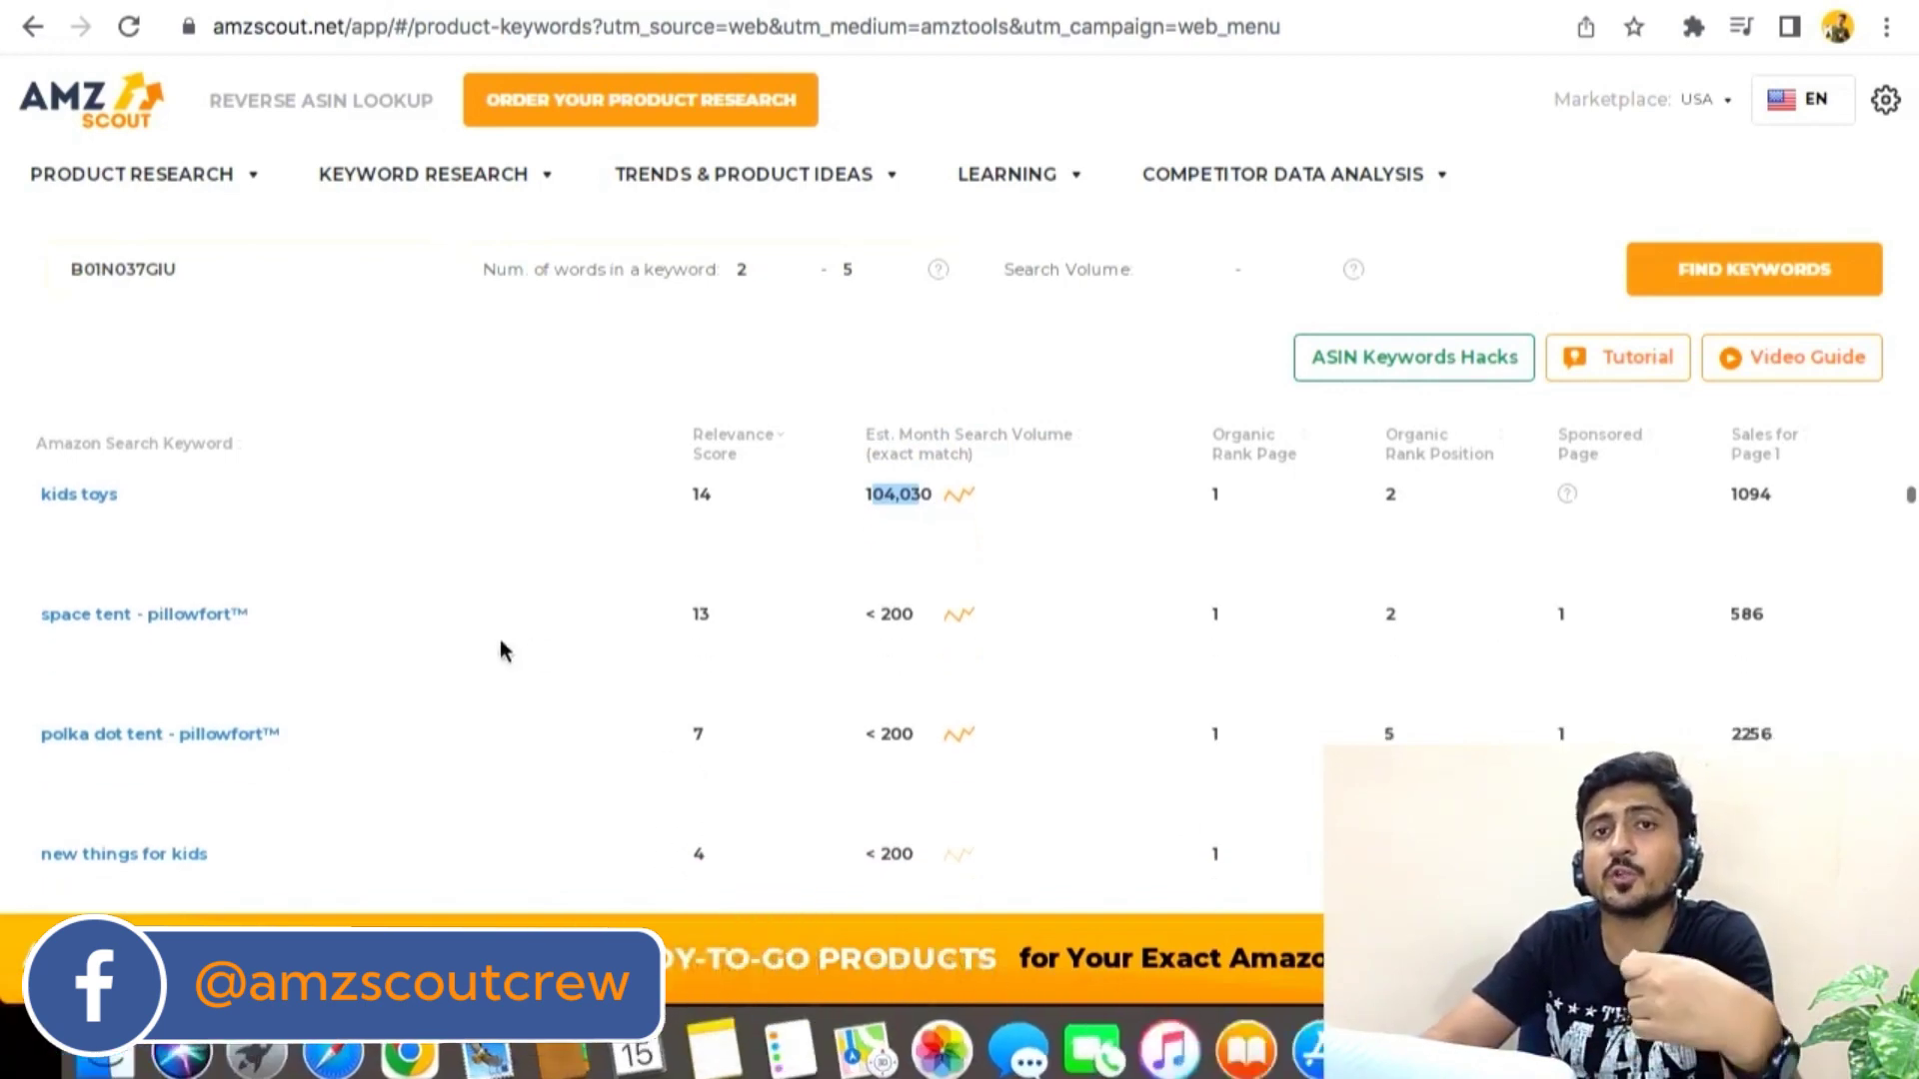
{"action": "scroll", "coordinate": [529, 659], "scroll_direction": "down", "scroll_amount": 5}
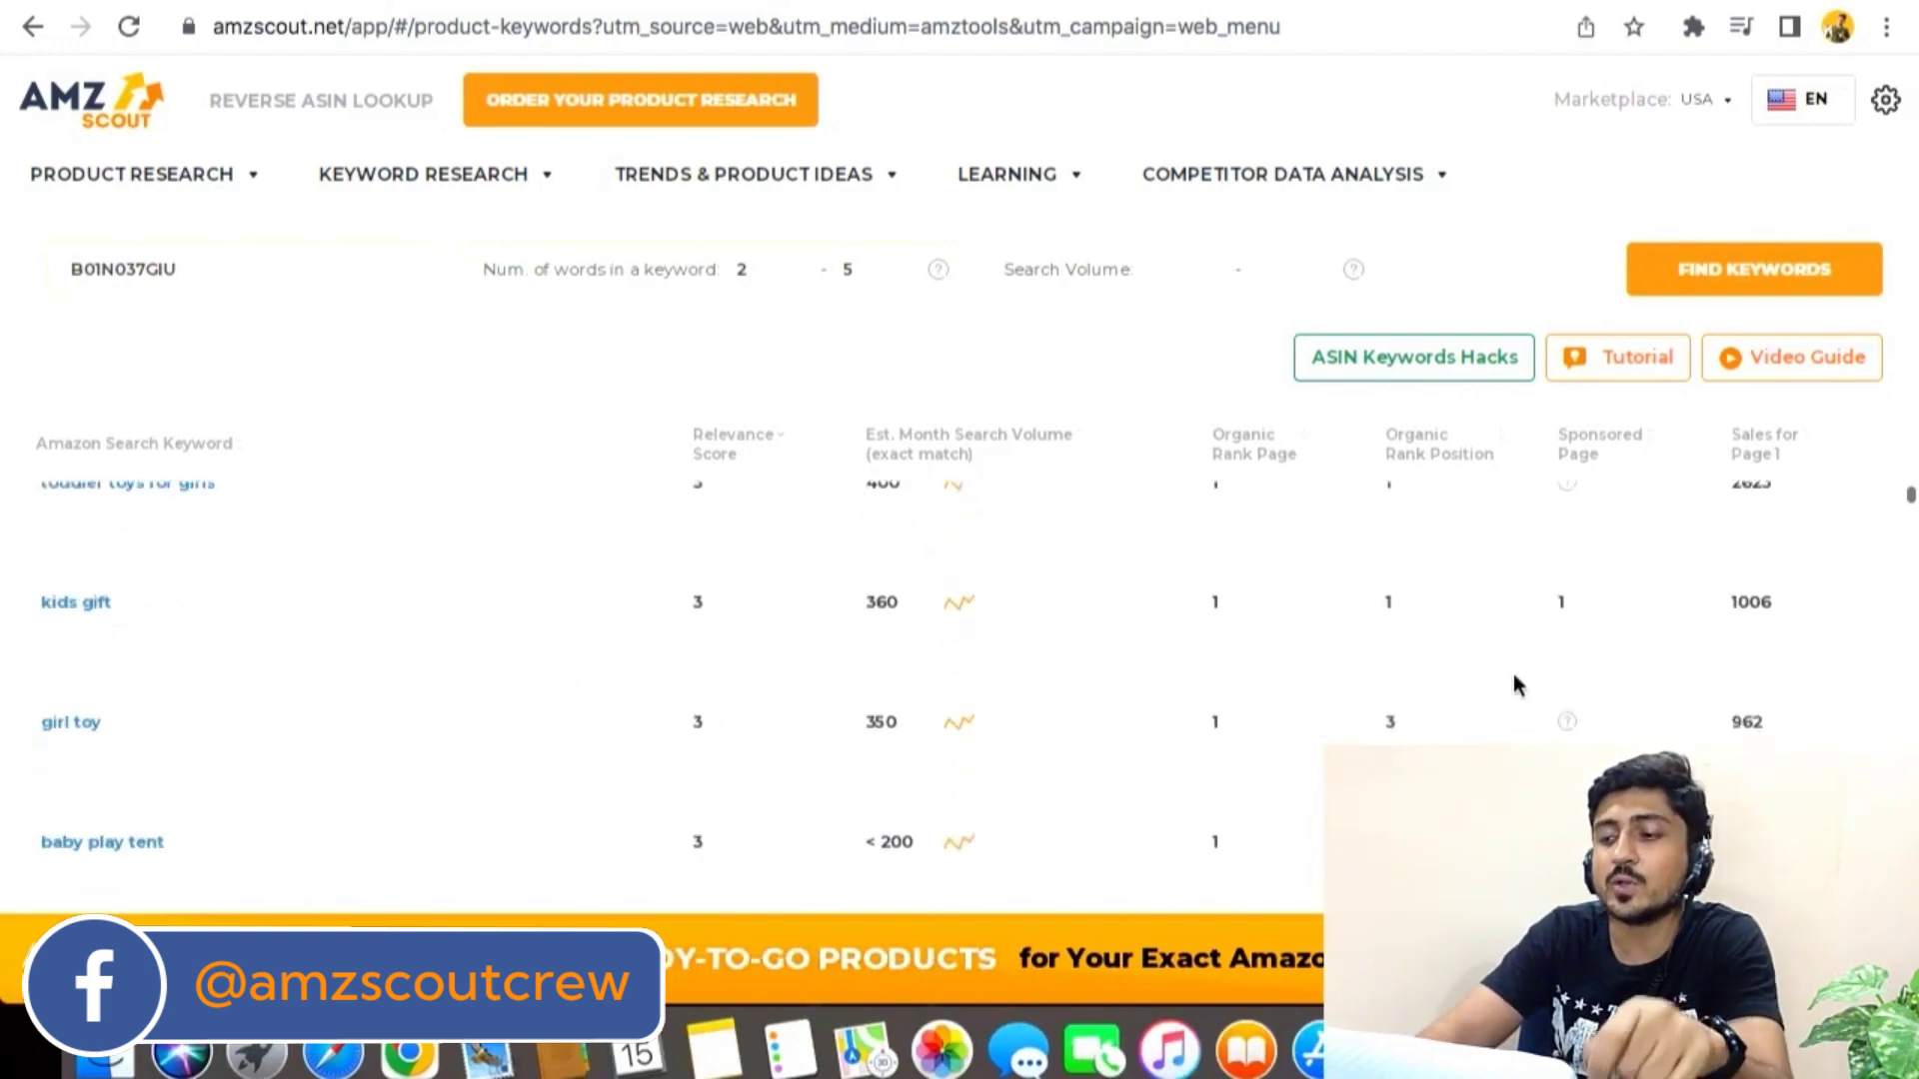